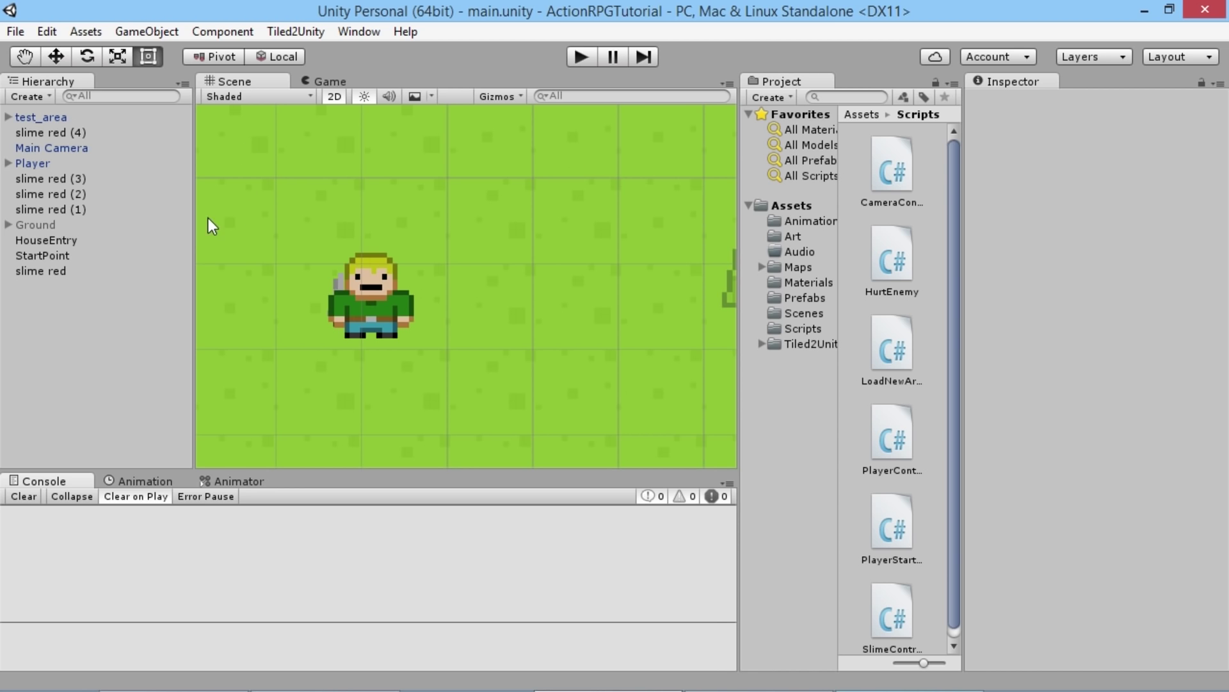
- Expand Player, select its Sword child, and zoom the Scene view in on the player
{"action": "left_click", "coordinate": [9, 164]}
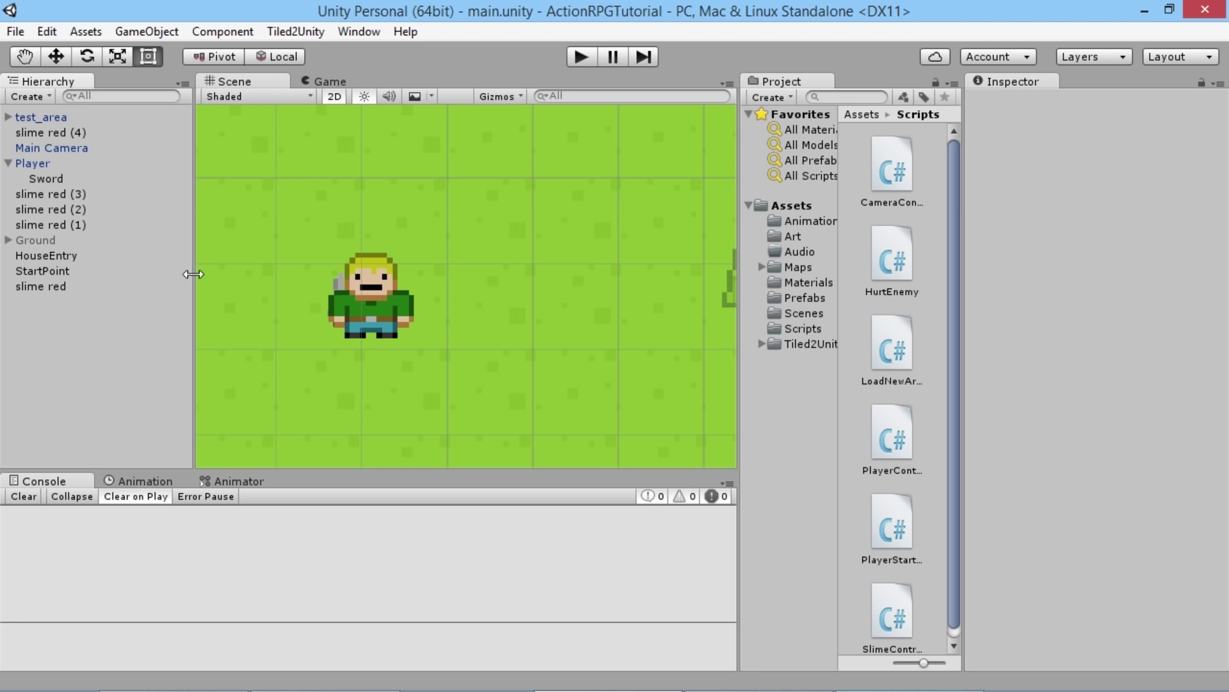
{"action": "left_click", "coordinate": [55, 178]}
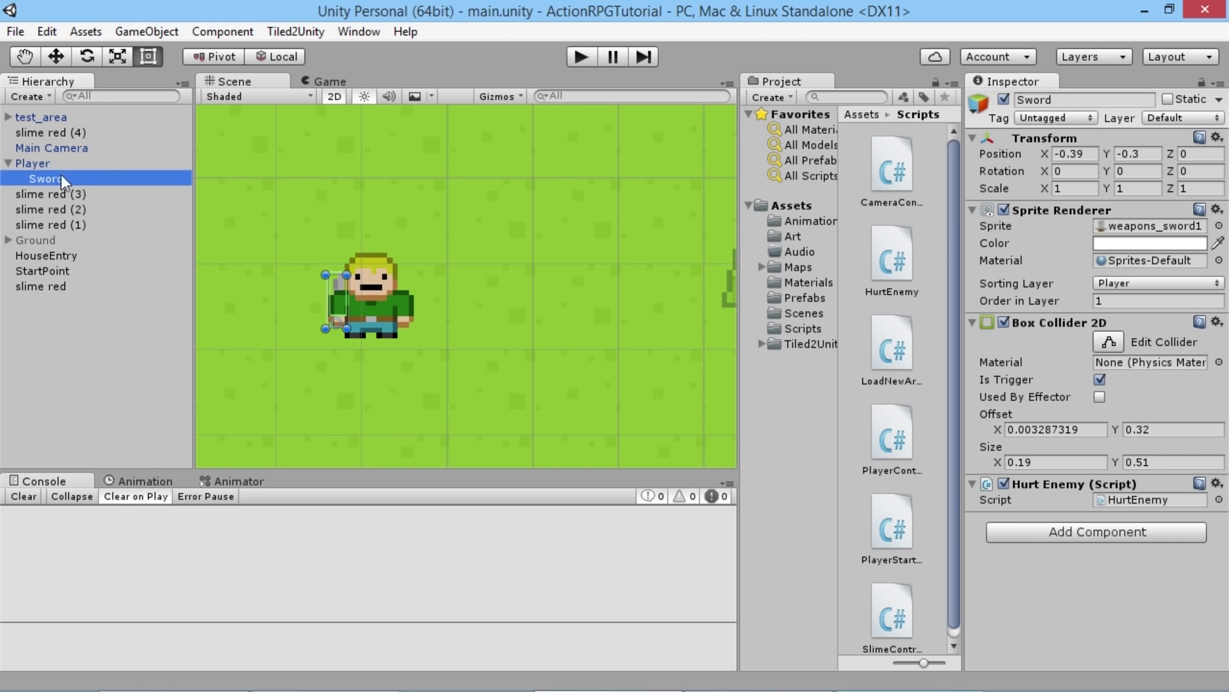
{"action": "scroll", "coordinate": [282, 317], "scroll_direction": "up", "scroll_amount": 3}
{"action": "middle_click_drag", "start_coordinate": [309, 319], "coordinate": [487, 311]}
{"action": "scroll", "coordinate": [473, 313], "scroll_direction": "up", "scroll_amount": 2}
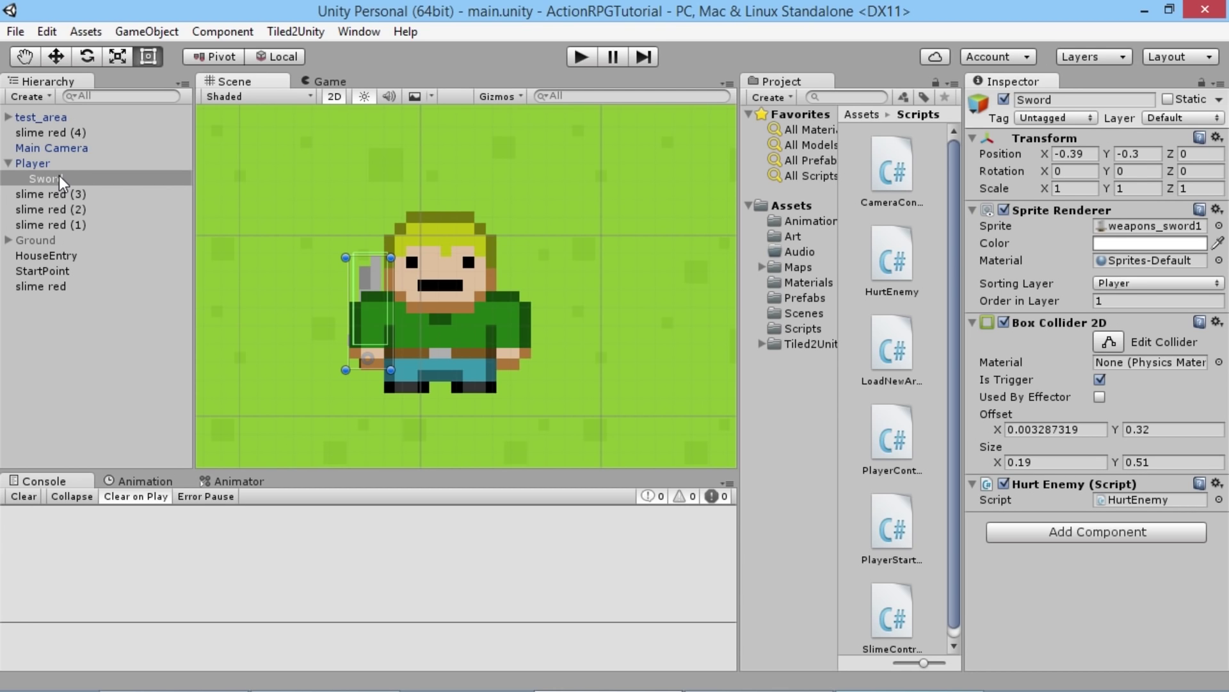
{"action": "left_click", "coordinate": [48, 177]}
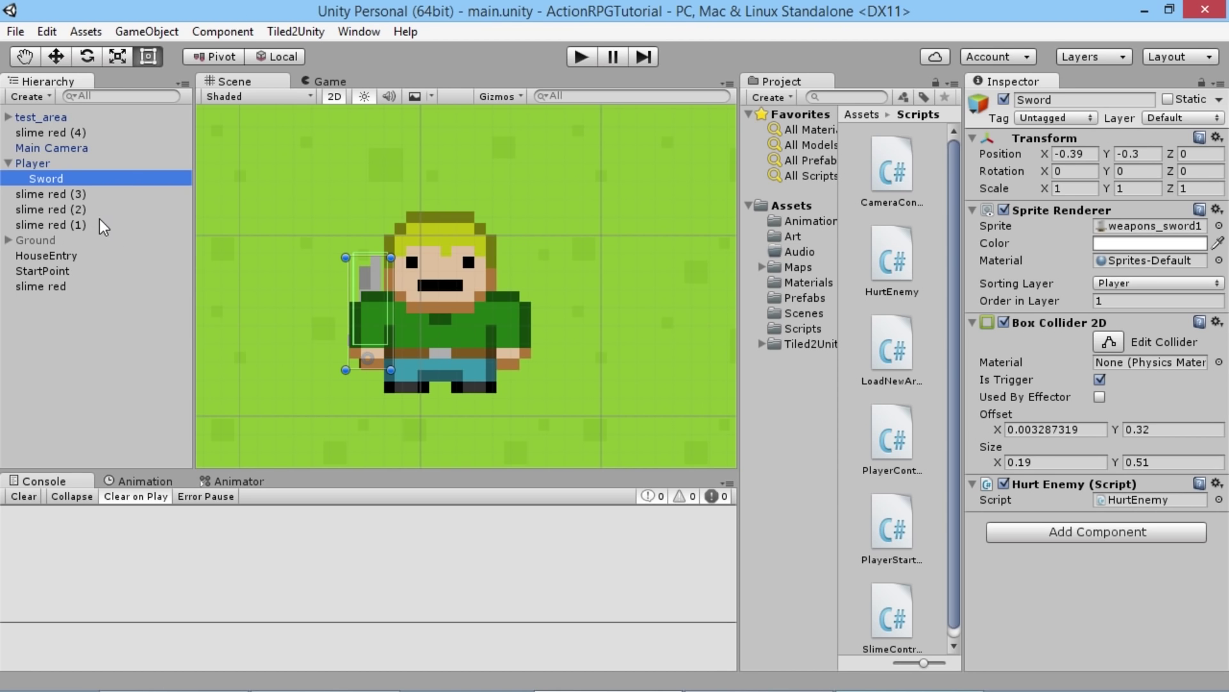
- Create an empty child of Player named 'Weapon' and drag Sword into it
{"action": "left_click", "coordinate": [34, 165]}
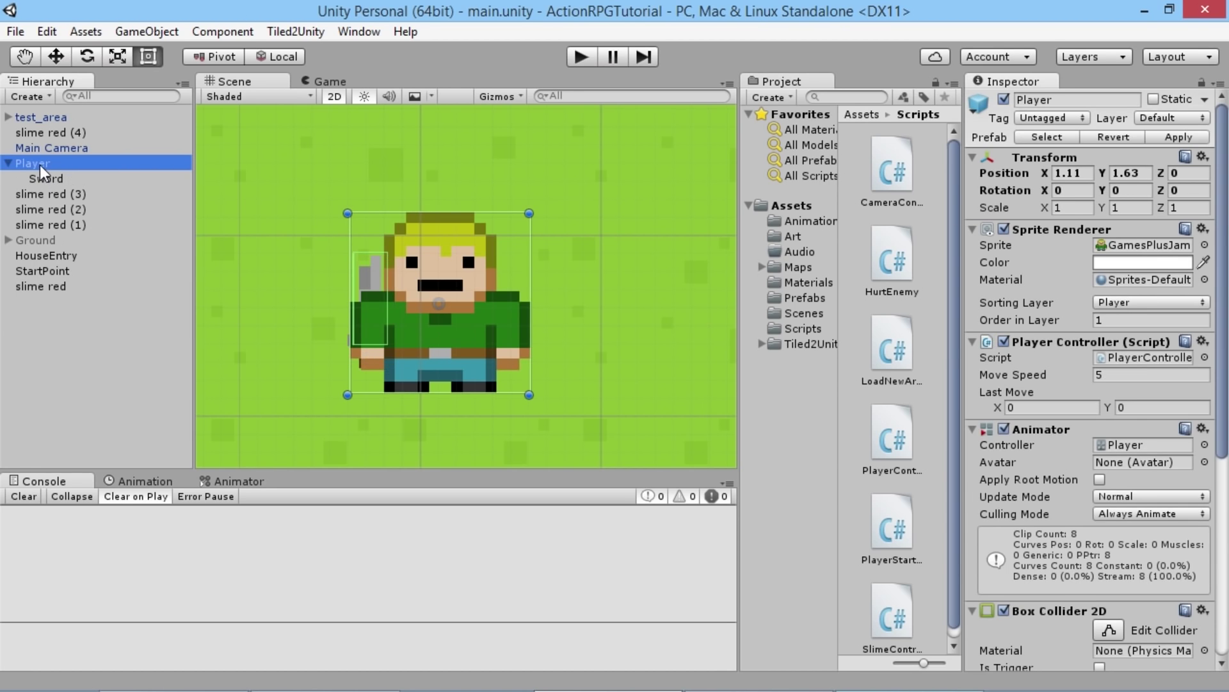
{"action": "right_click", "coordinate": [39, 164]}
{"action": "left_click", "coordinate": [113, 329]}
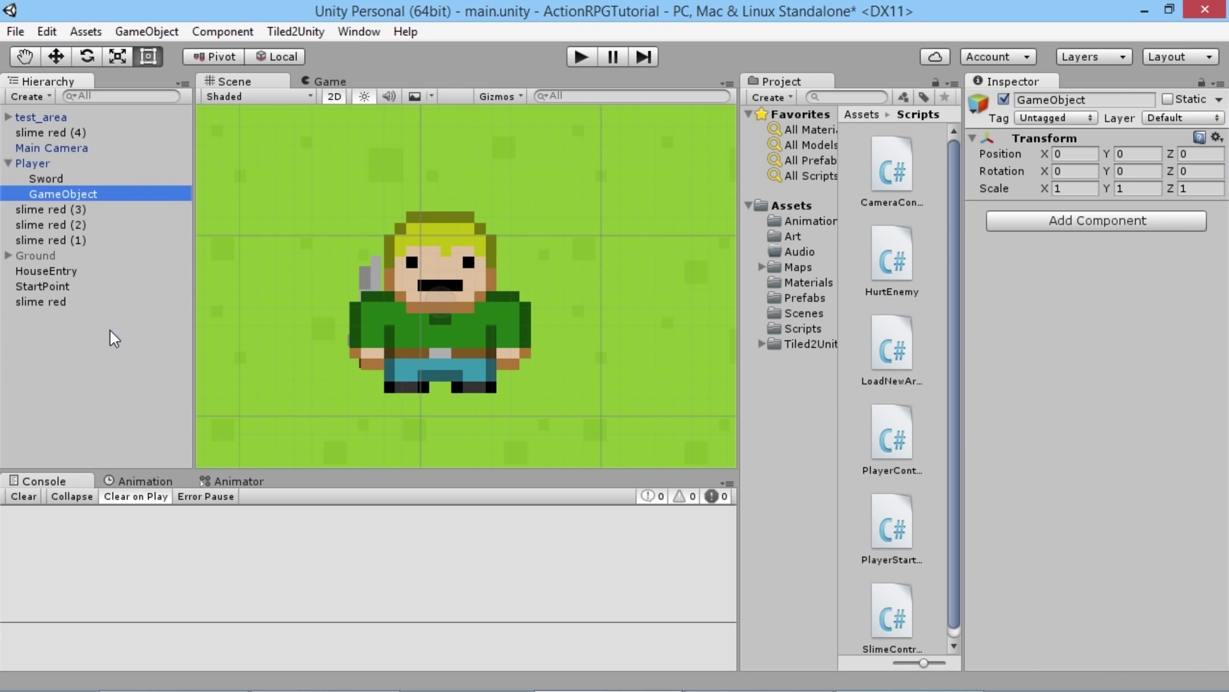
{"action": "left_click", "coordinate": [78, 199]}
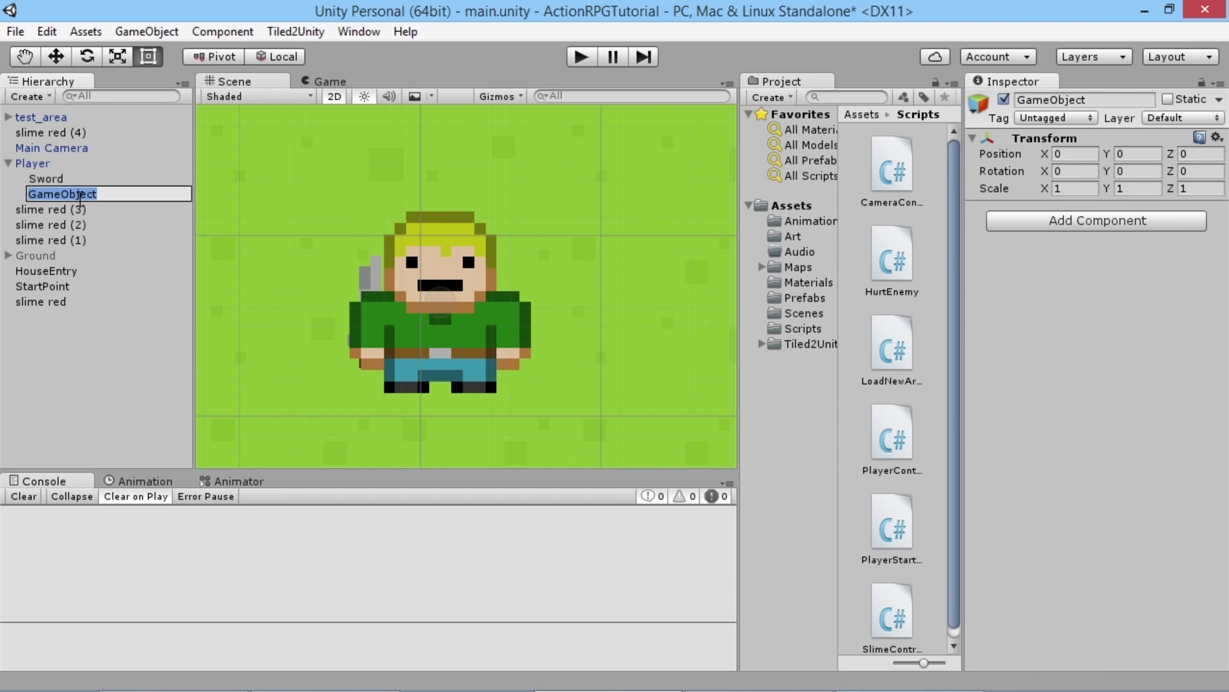
{"action": "type", "text": "W"}
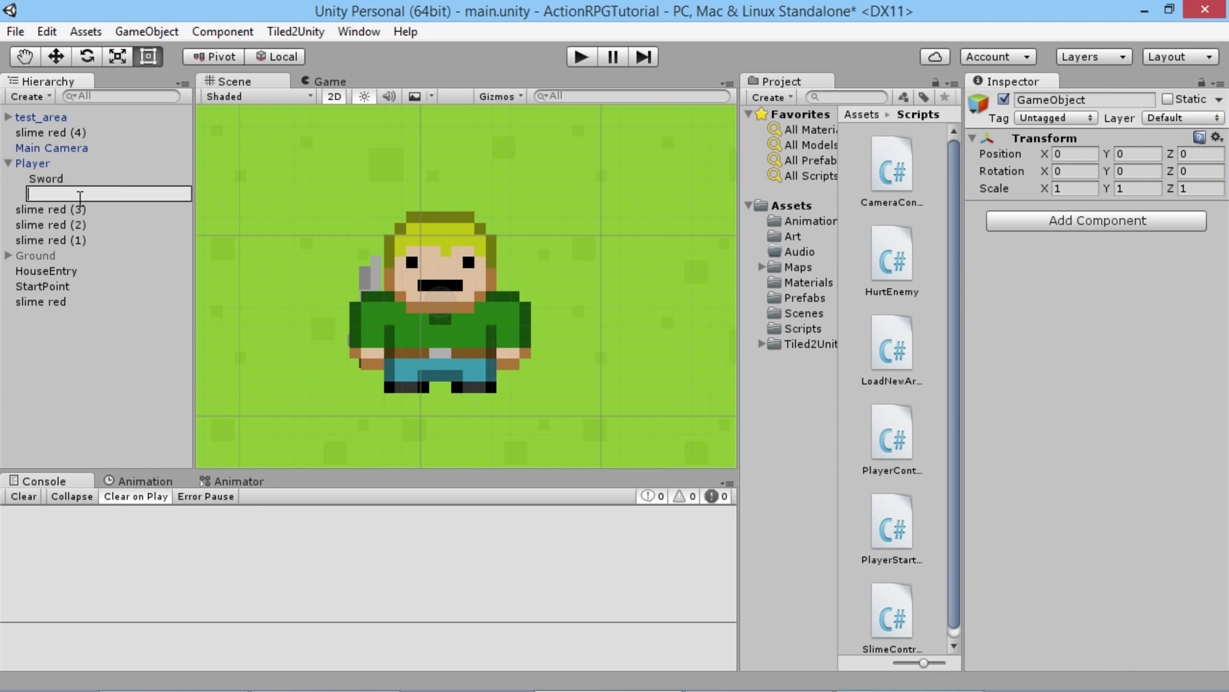
{"action": "type", "text": "eapon"}
{"action": "key", "text": "Return"}
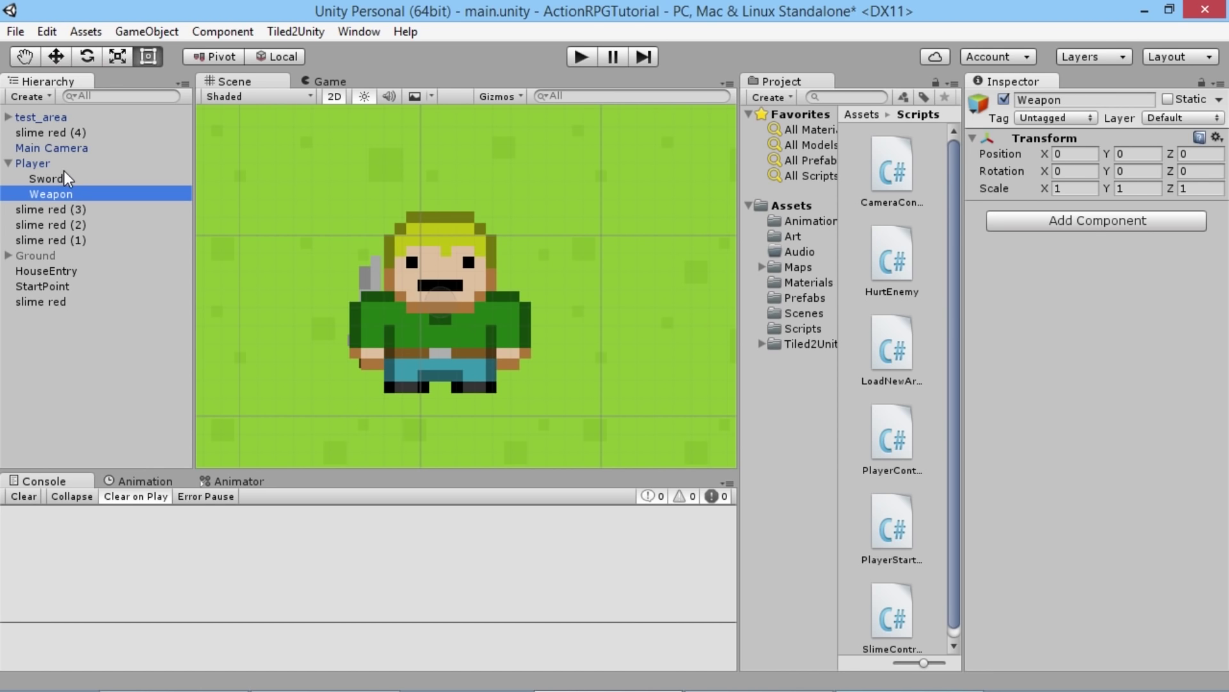
{"action": "left_click_drag", "start_coordinate": [54, 176], "coordinate": [59, 194]}
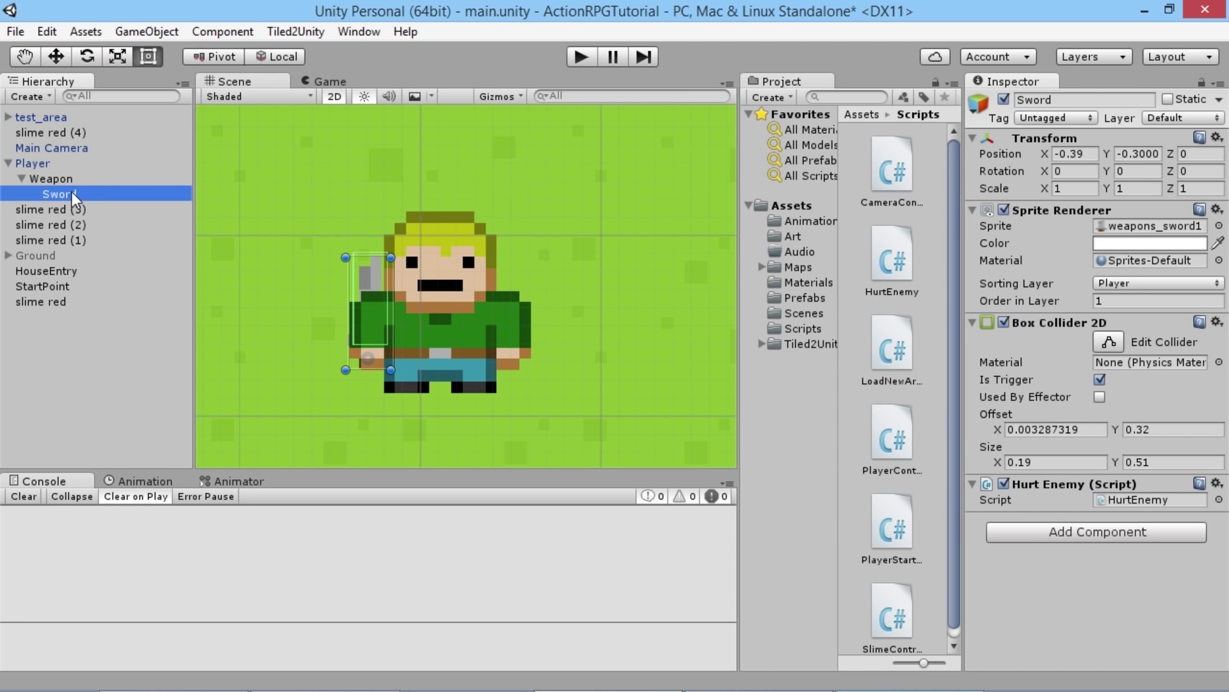
- Set the Sword's local Position X and Y to 0
{"action": "left_click", "coordinate": [1092, 154]}
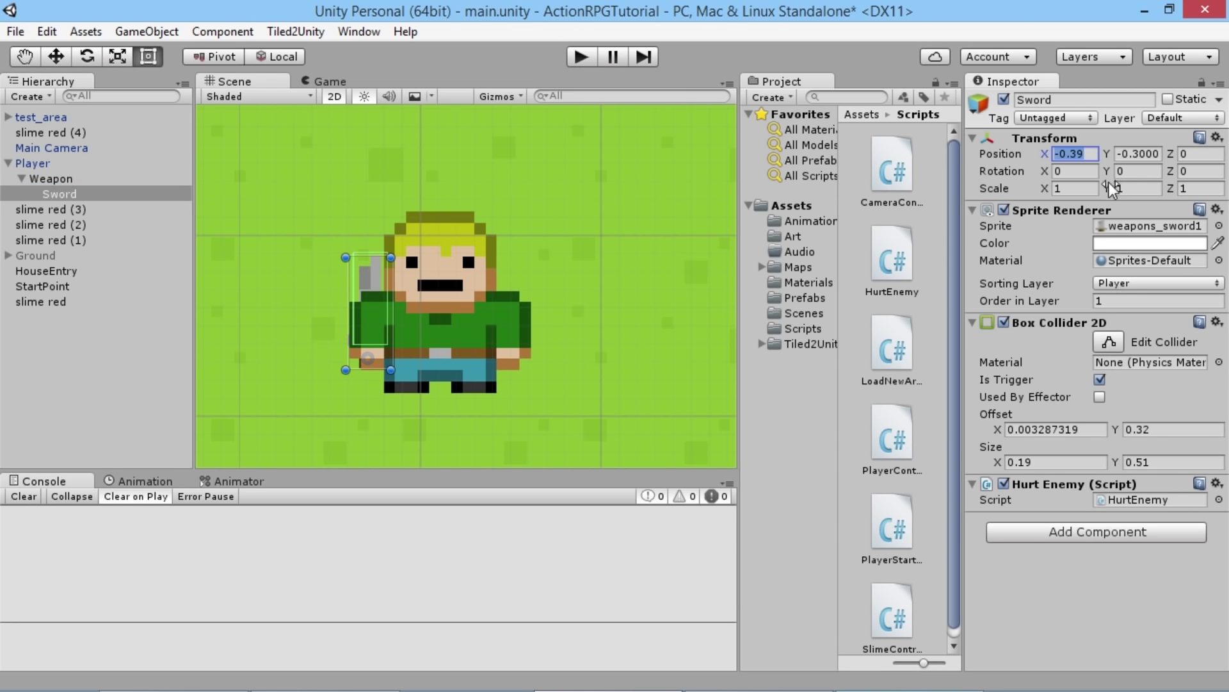
{"action": "type", "text": "0"}
{"action": "left_click", "coordinate": [1148, 154]}
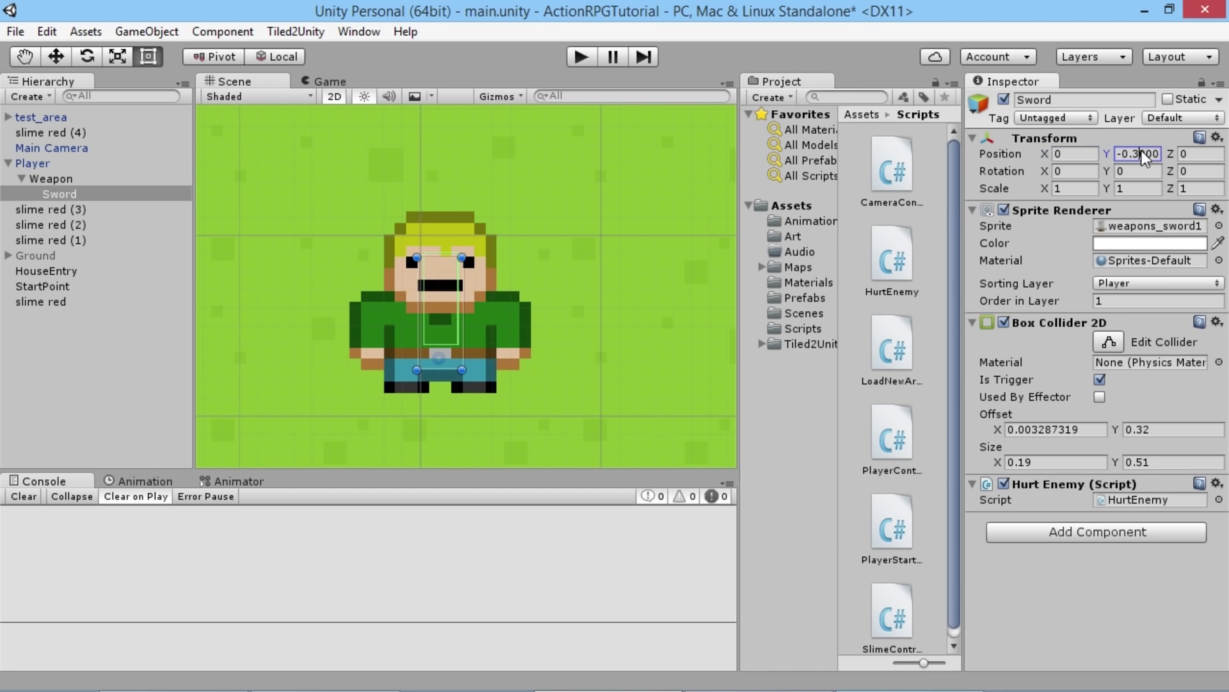
{"action": "type", "text": "0"}
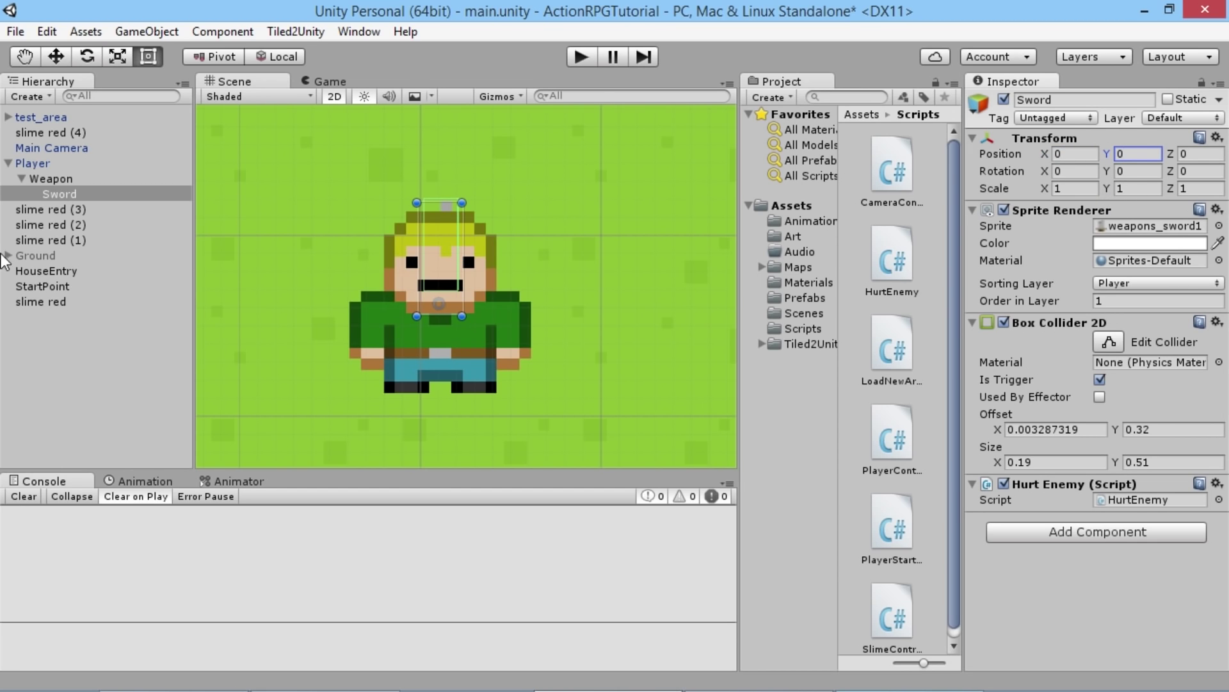
- Move the Weapon to the player's left hand, around X -0.385, Y -0.299
{"action": "left_click", "coordinate": [50, 181]}
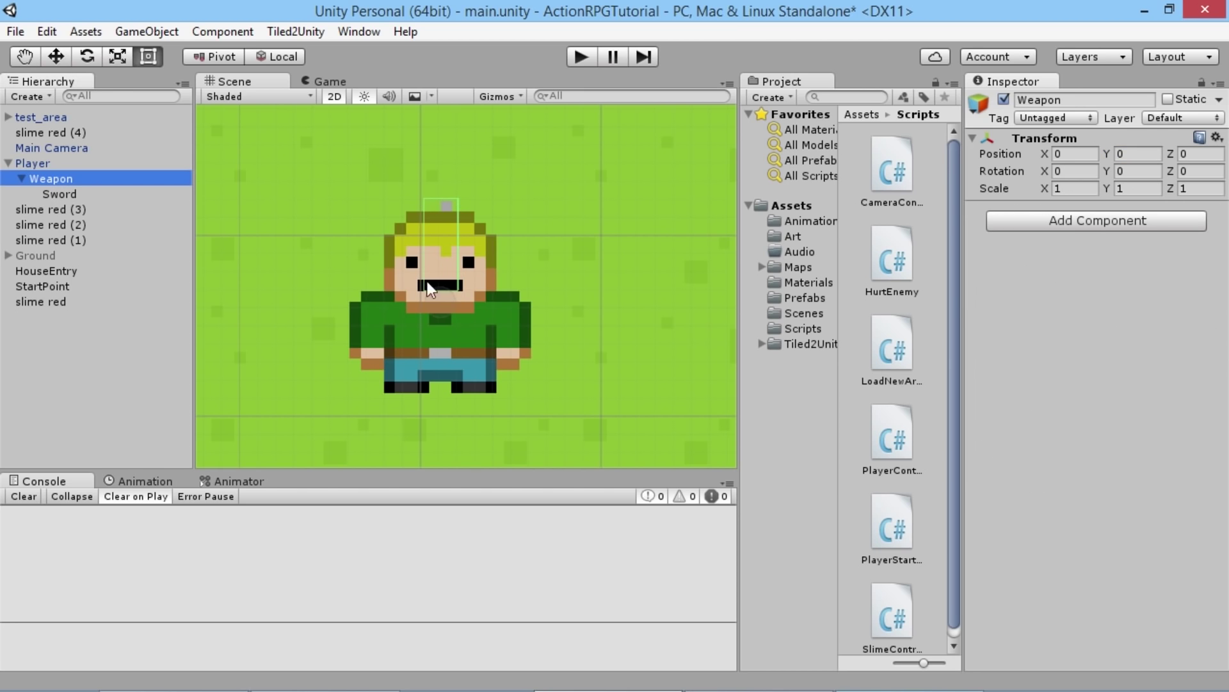
{"action": "left_click", "coordinate": [56, 57]}
{"action": "left_click_drag", "start_coordinate": [447, 301], "coordinate": [377, 353]}
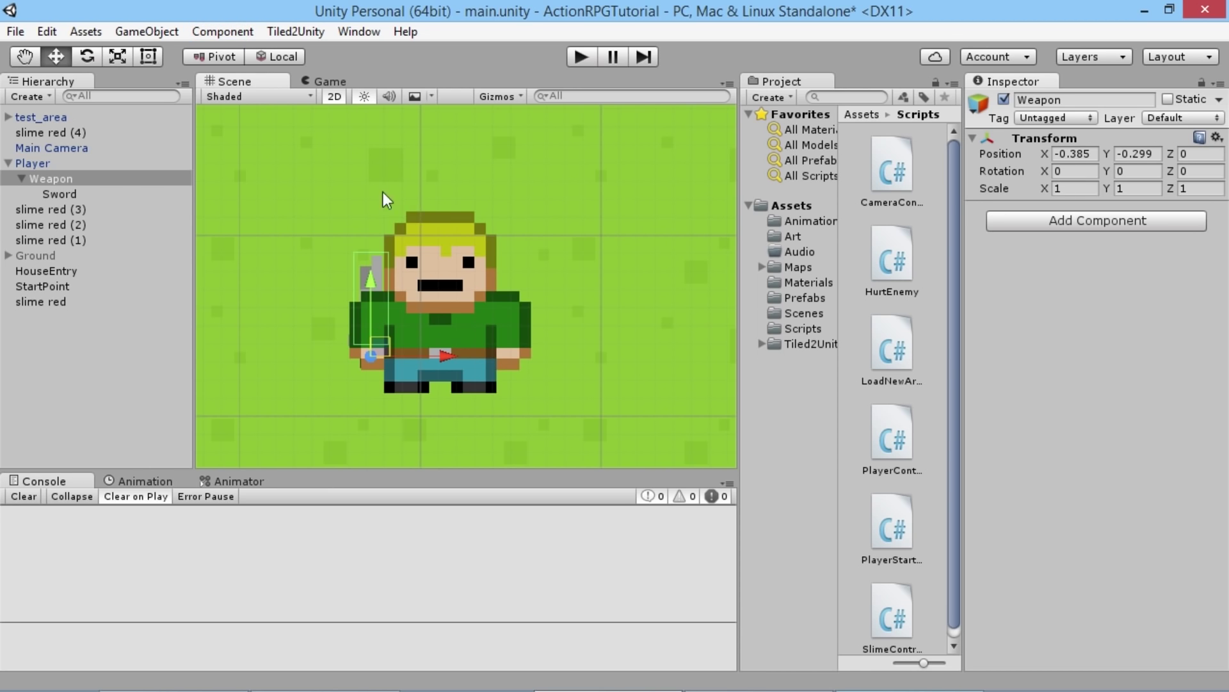
{"action": "left_click", "coordinate": [54, 166]}
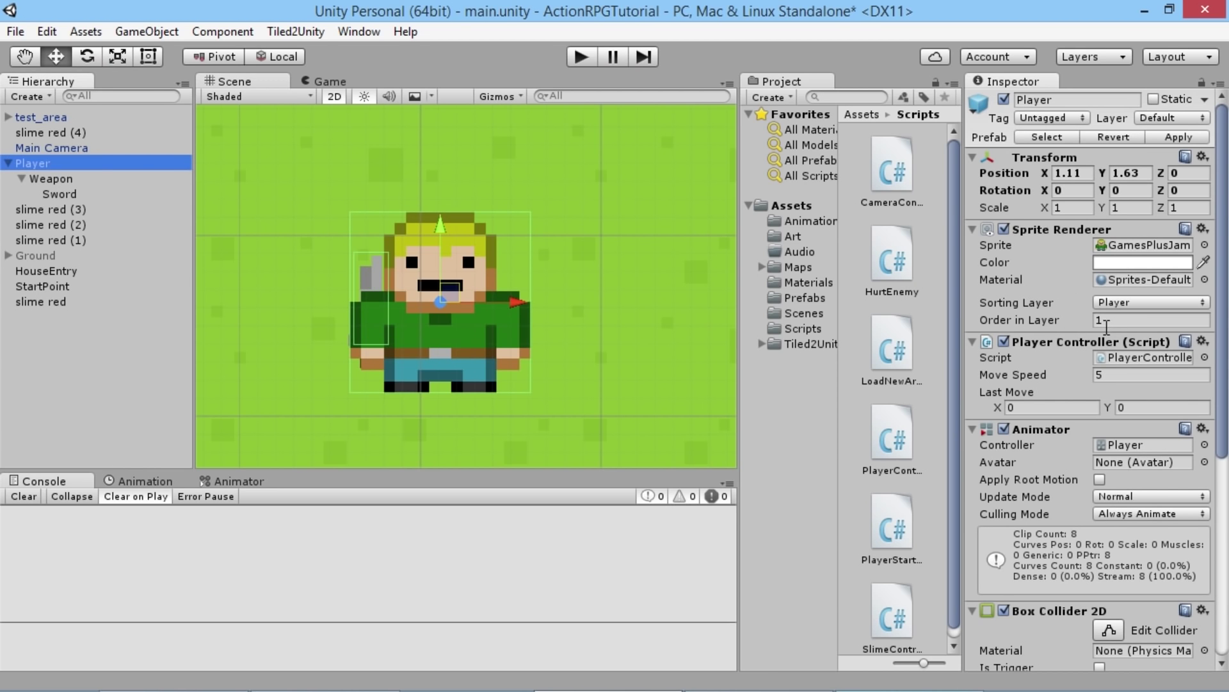
- Give the Sword Order in Layer 2 and shift it up to about 0.059, 0.16
{"action": "left_click", "coordinate": [70, 194]}
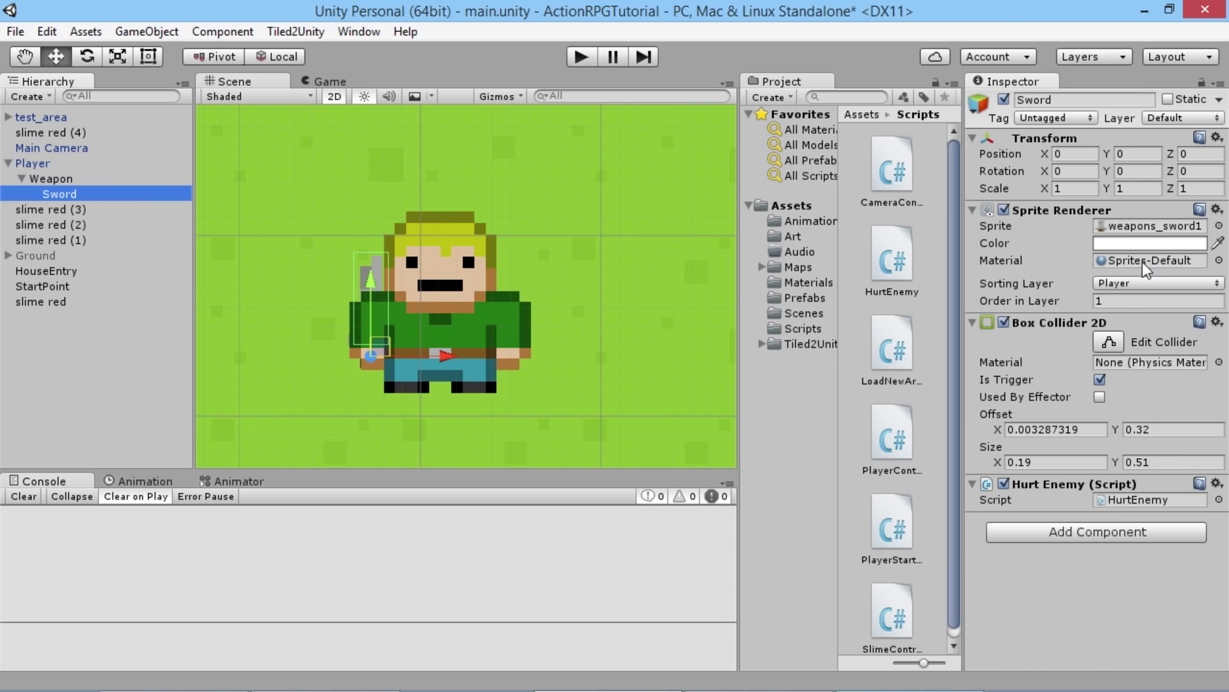
{"action": "left_click", "coordinate": [1106, 301]}
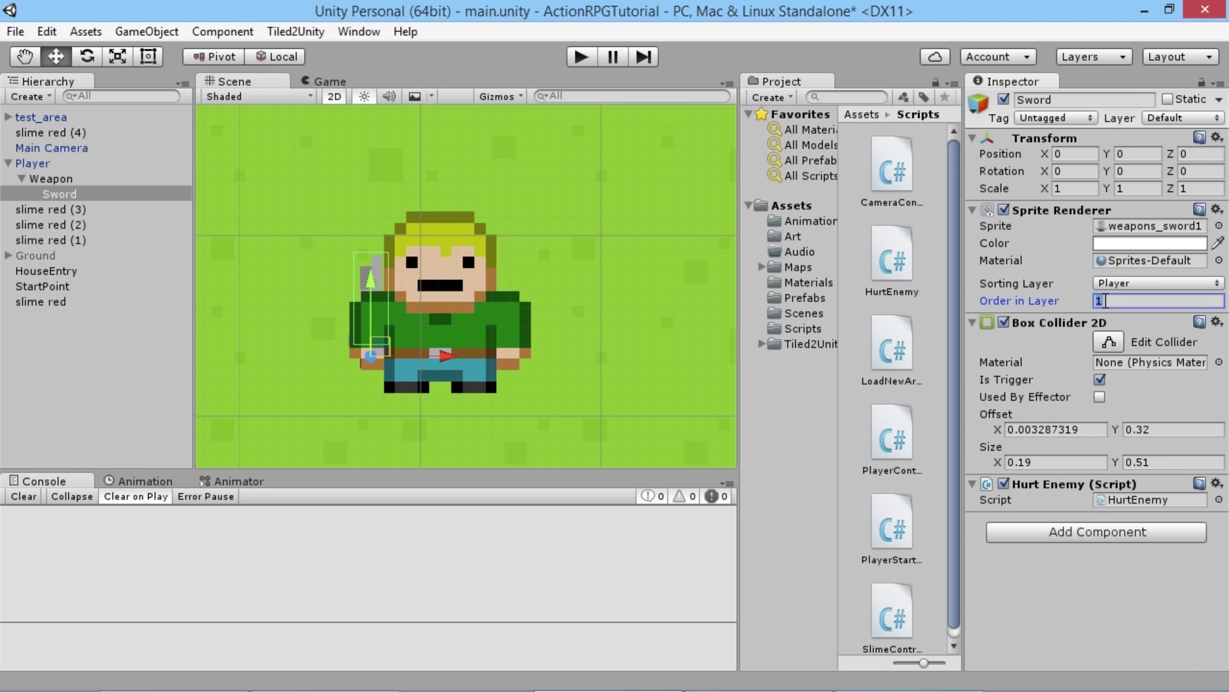
{"action": "type", "text": "2"}
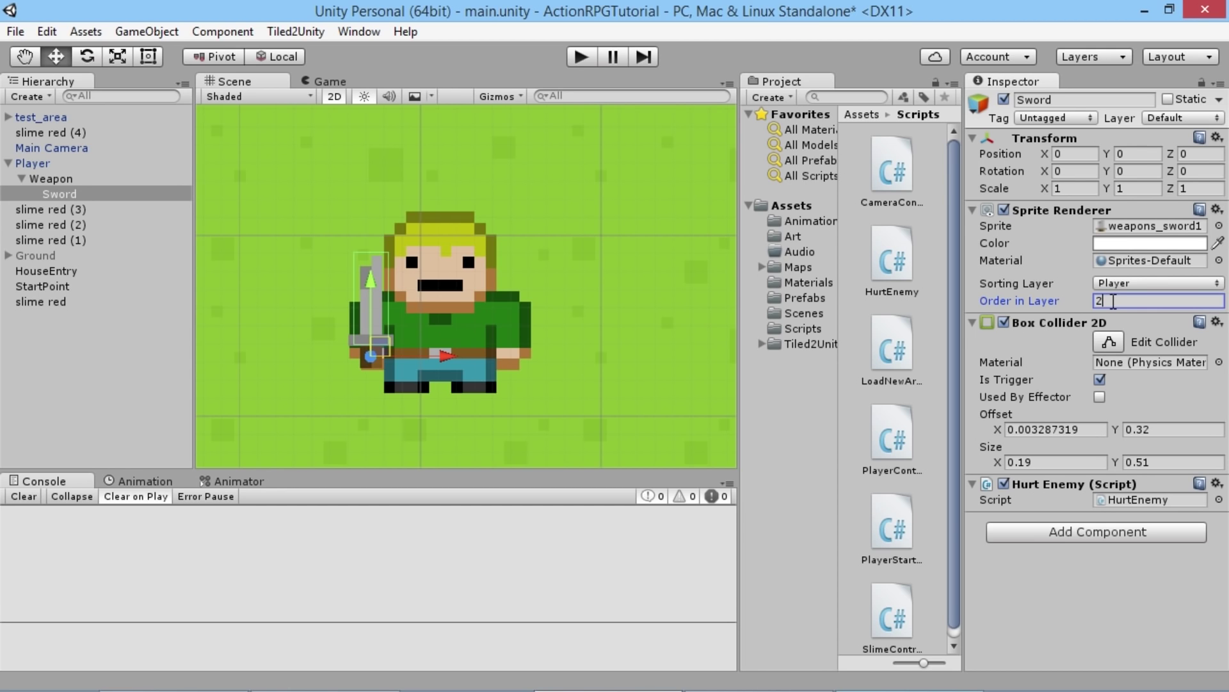
{"action": "left_click_drag", "start_coordinate": [380, 343], "coordinate": [389, 316]}
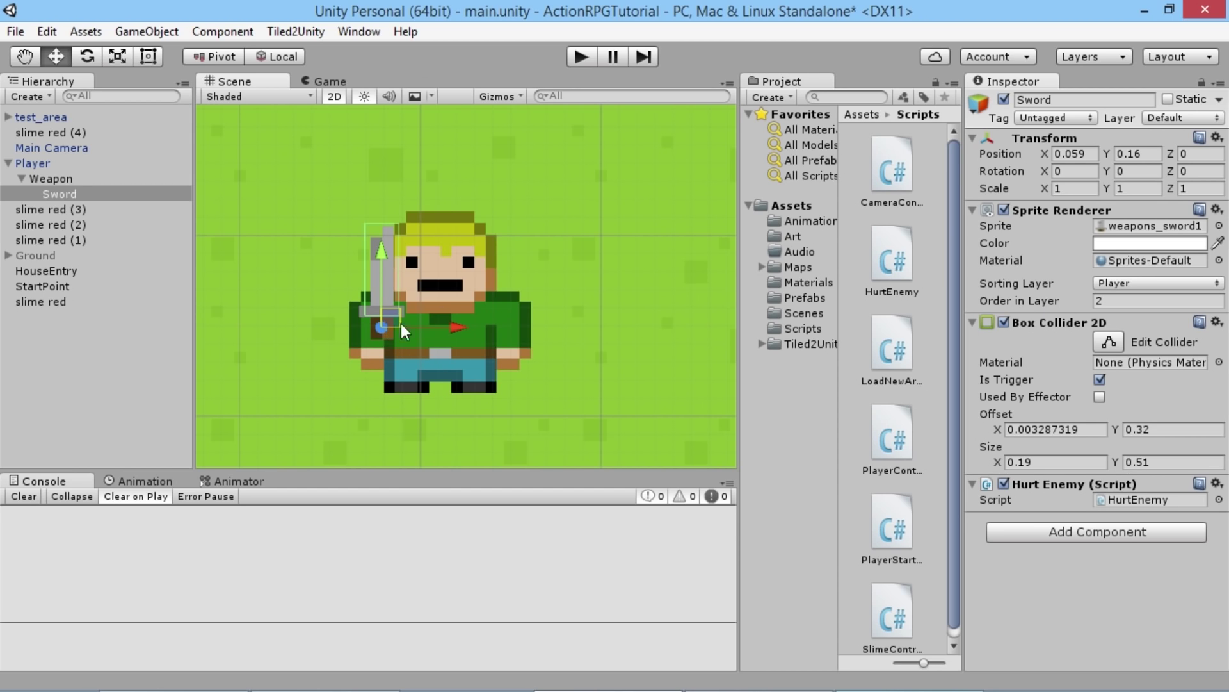
- Try the Sword's Order in Layer at 0, then settle on 1
{"action": "left_click", "coordinate": [1111, 299]}
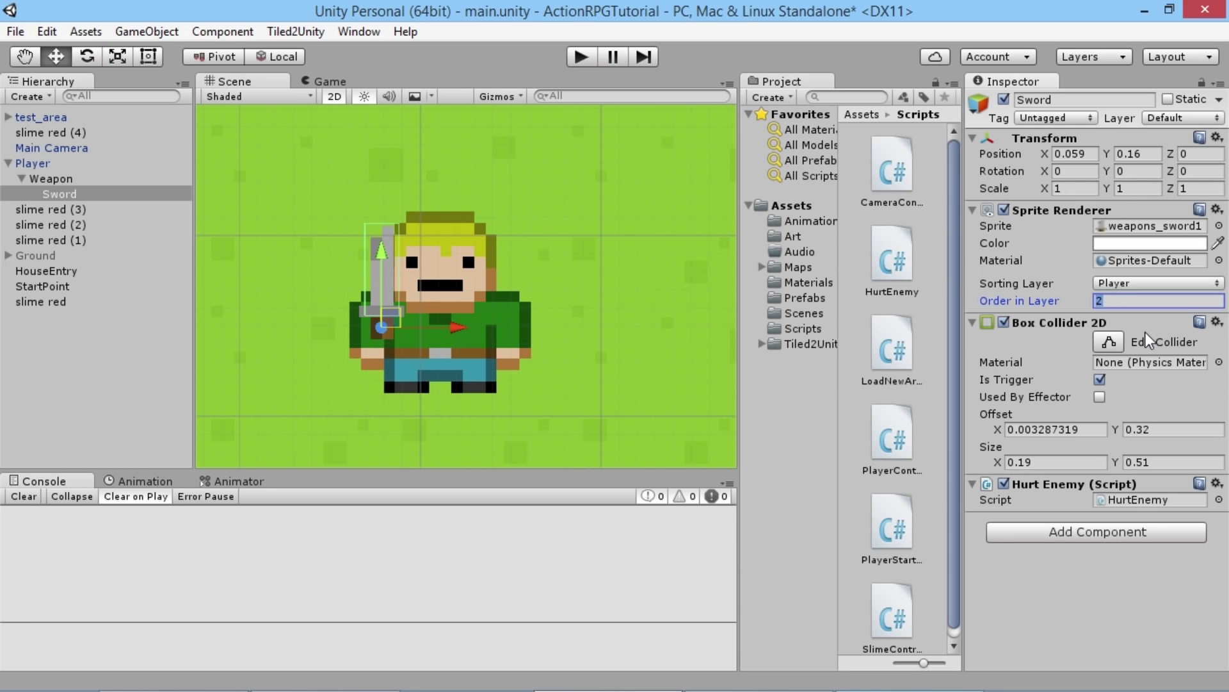
{"action": "type", "text": "0"}
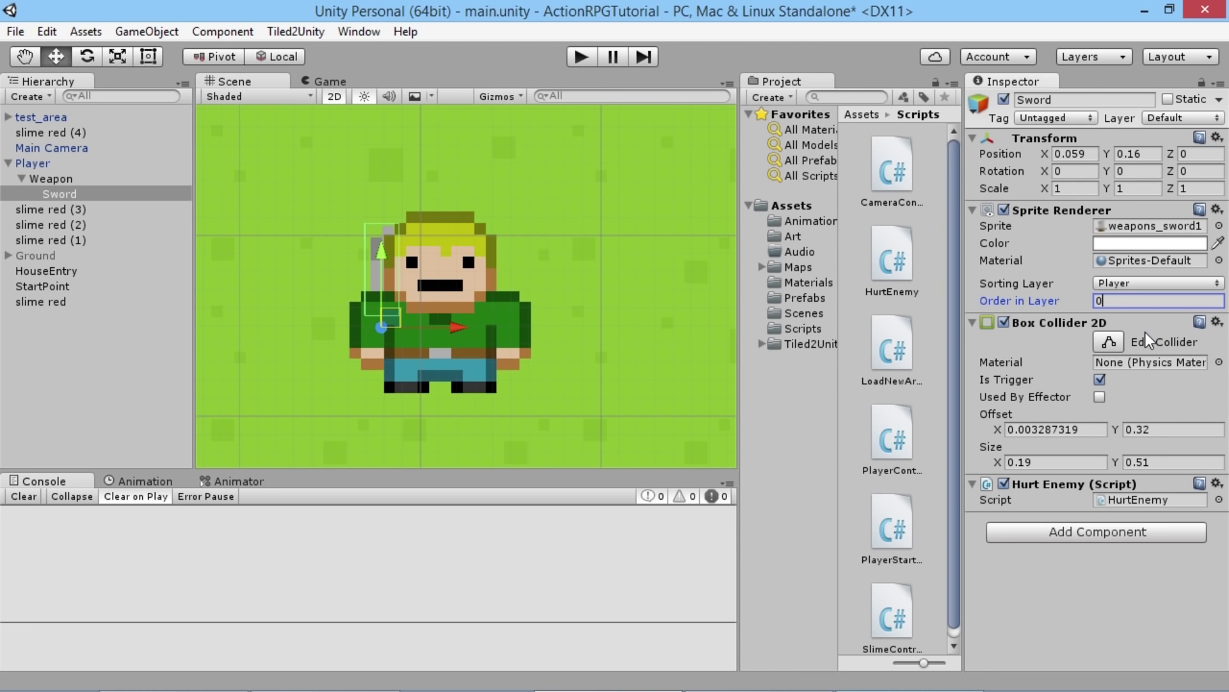
{"action": "key", "text": "BackSpace"}
{"action": "type", "text": "1"}
- Open the Animation window with the Player's Weapon object selected
{"action": "left_click", "coordinate": [40, 165]}
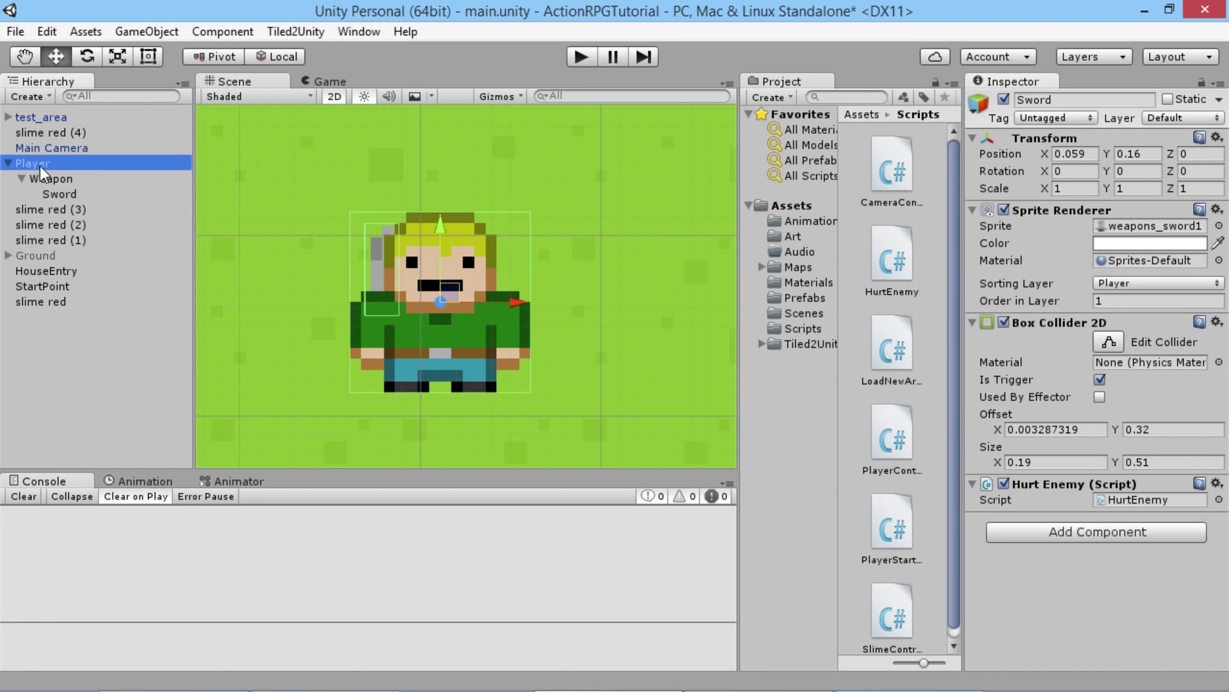
{"action": "left_click", "coordinate": [134, 481]}
{"action": "left_click", "coordinate": [49, 163]}
{"action": "left_click", "coordinate": [57, 176]}
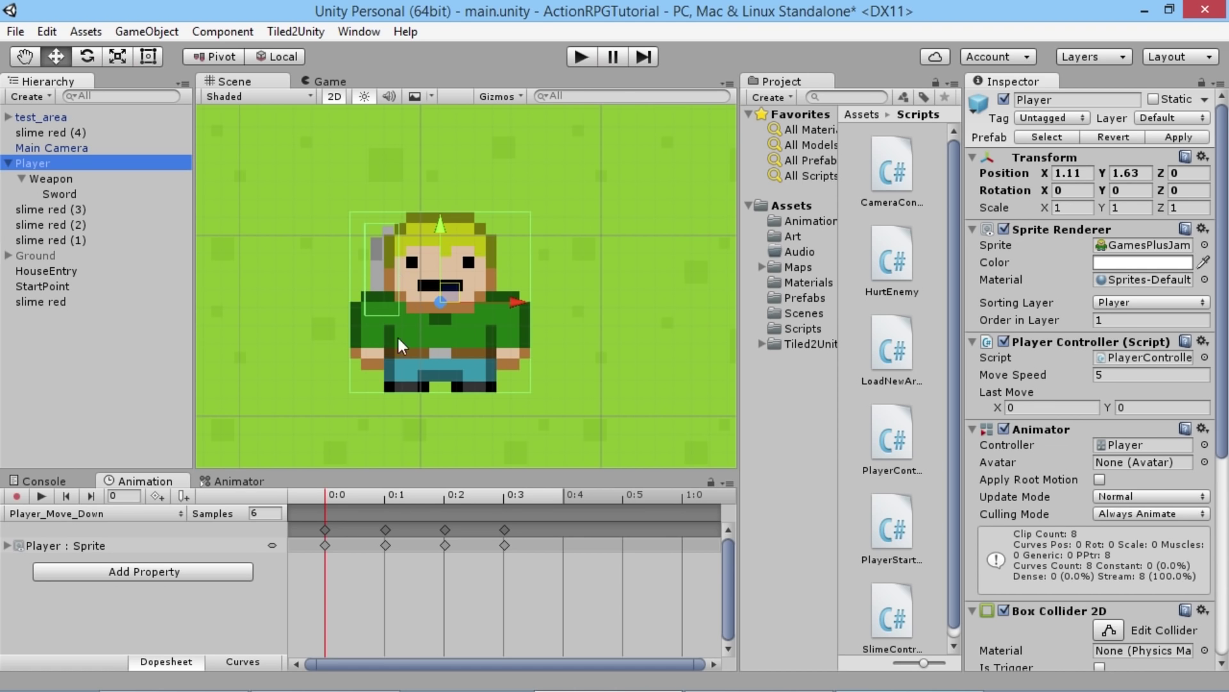
- Switch to the Player_Move_Up clip, stop recording, and set the Player's Order in Layer to 1
{"action": "left_click", "coordinate": [108, 513]}
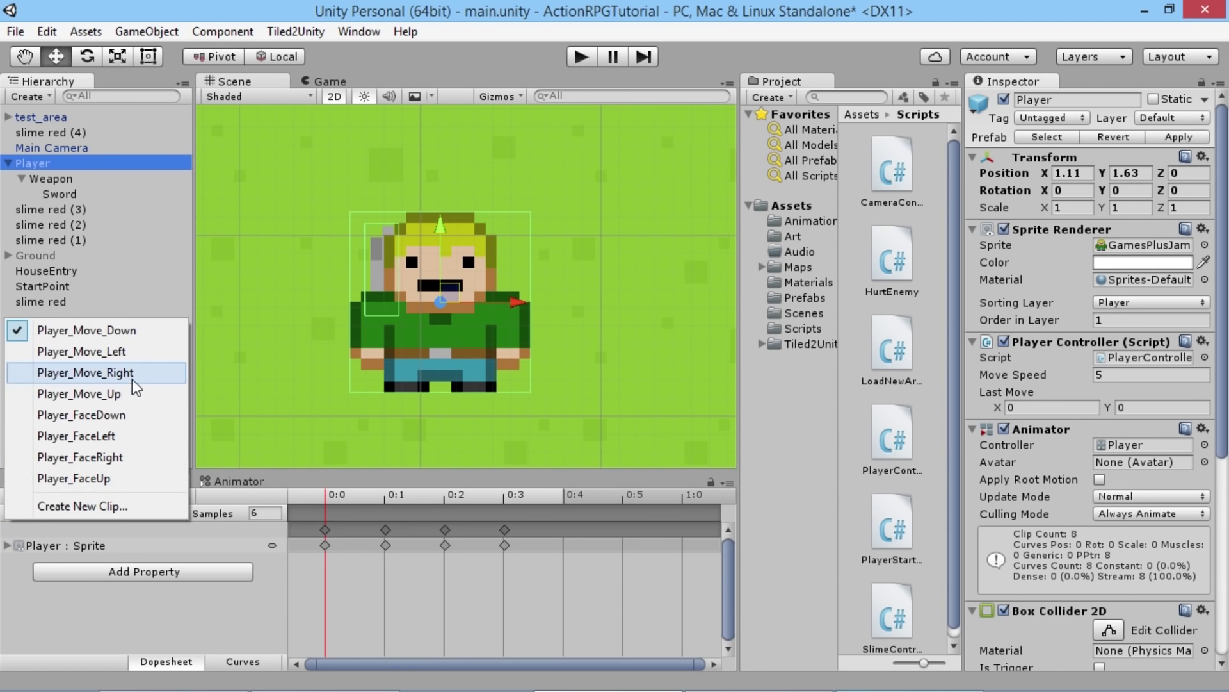
{"action": "left_click", "coordinate": [114, 393]}
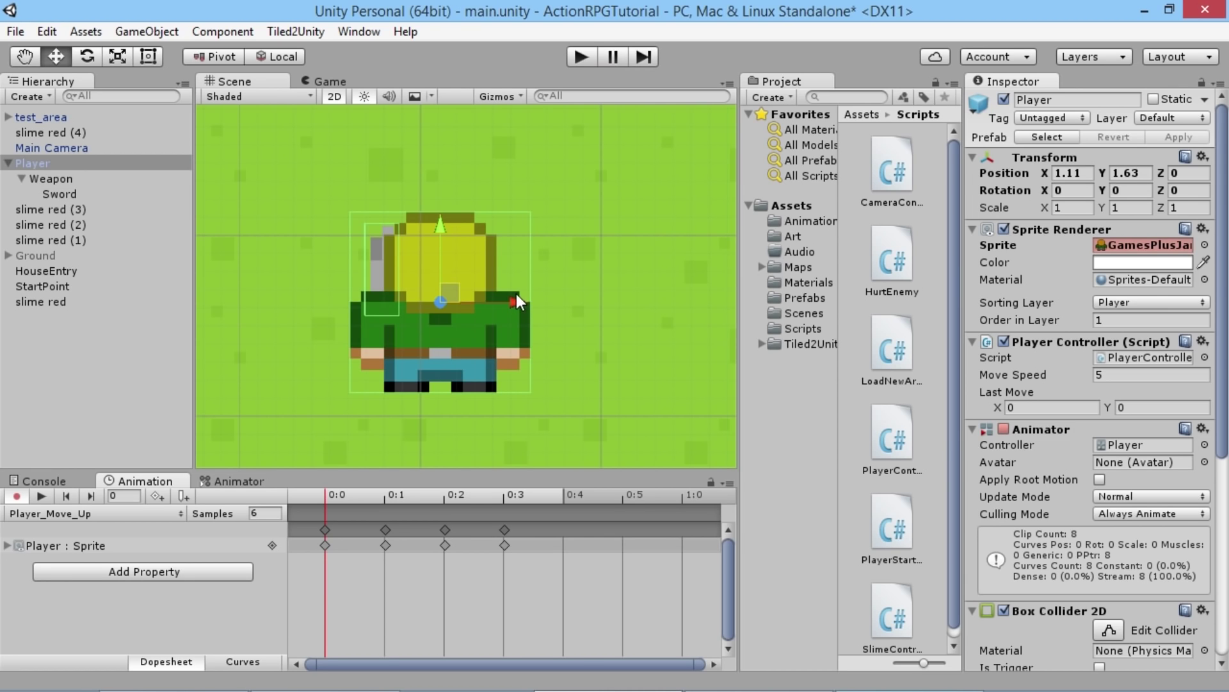
{"action": "left_click", "coordinate": [16, 497]}
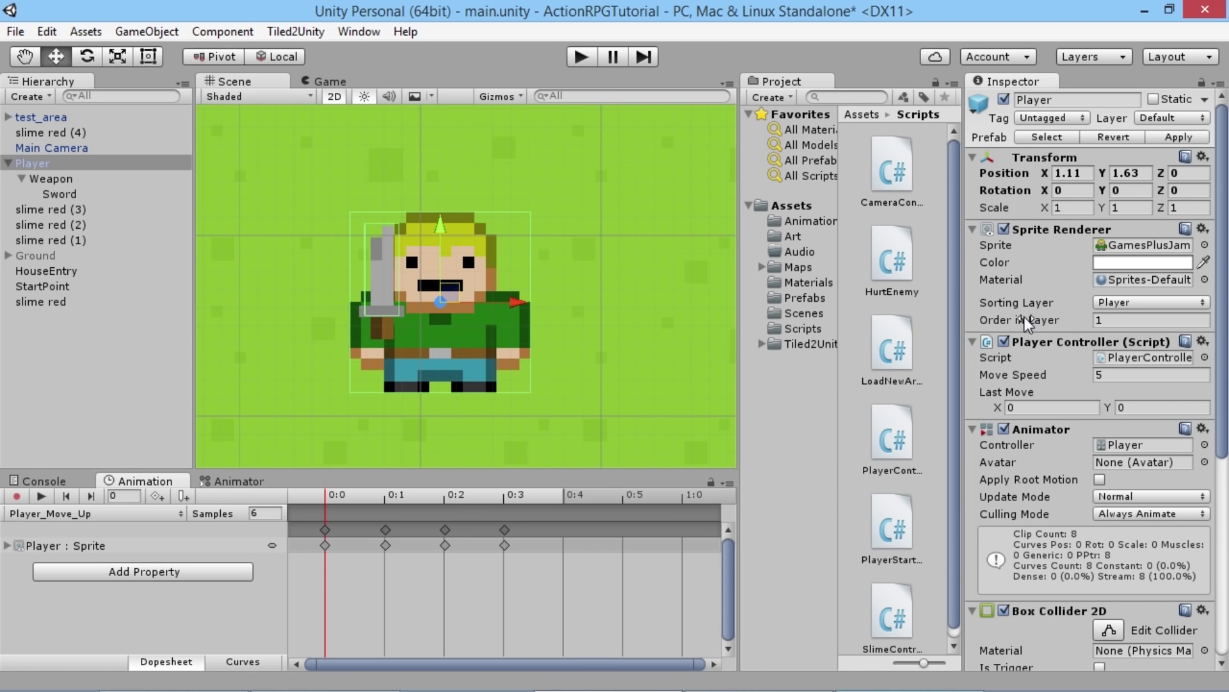
{"action": "type", "text": "1"}
- Reset the Player's Z to 0, test Weapon depth behind and in front, then set Weapon Z to 0
{"action": "left_click", "coordinate": [1170, 173]}
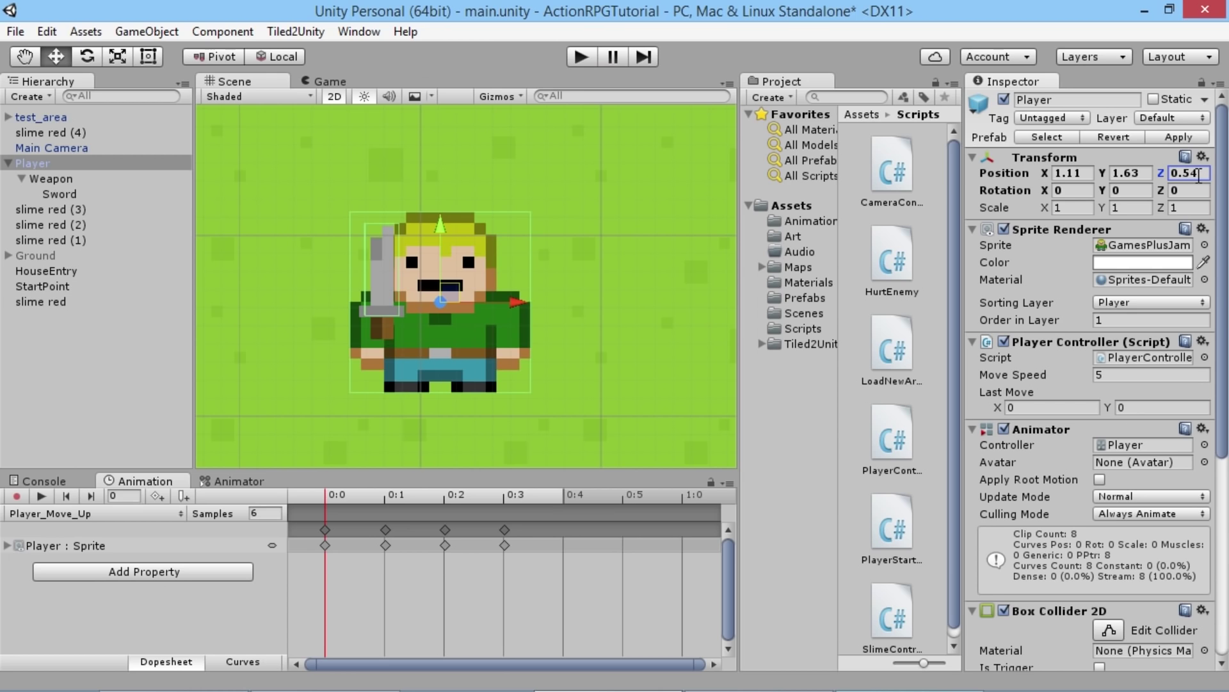
{"action": "key", "text": "BackSpace"}
{"action": "key", "text": "BackSpace"}
{"action": "key", "text": "BackSpace"}
{"action": "left_click", "coordinate": [53, 178]}
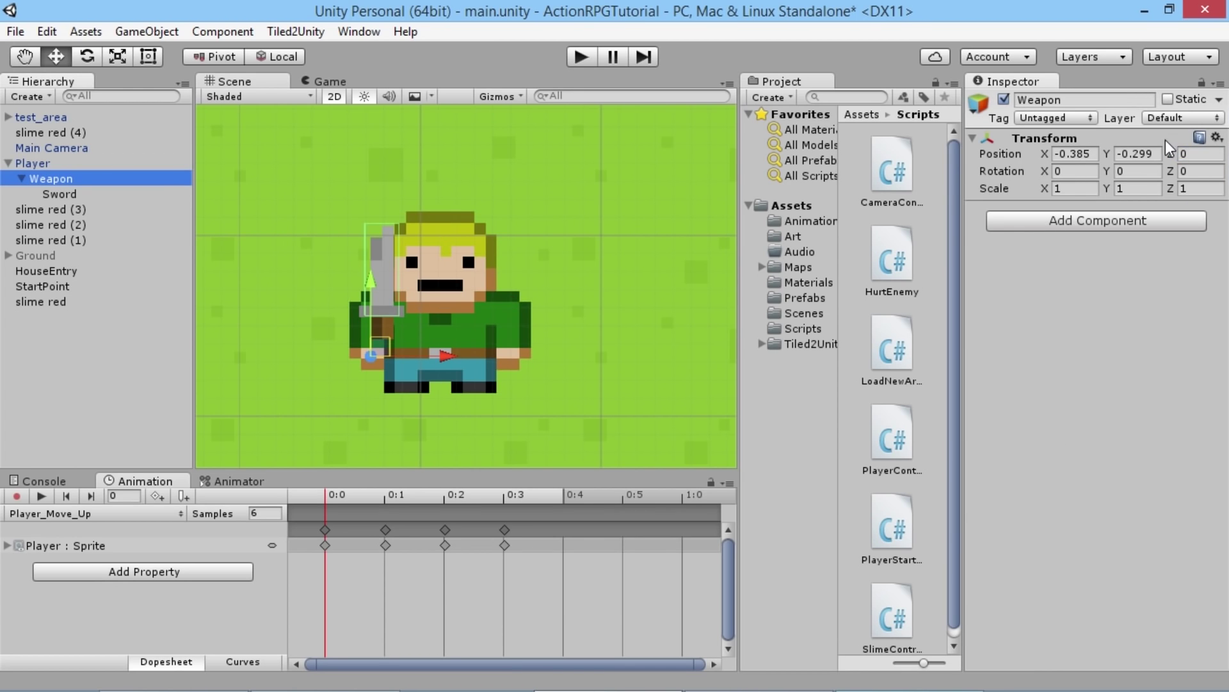
{"action": "mouse_move", "coordinate": [1172, 153]}
{"action": "left_mouse_down"}
{"action": "mouse_move", "coordinate": [1186, 153]}
{"action": "mouse_move", "coordinate": [1172, 157]}
{"action": "left_mouse_up"}
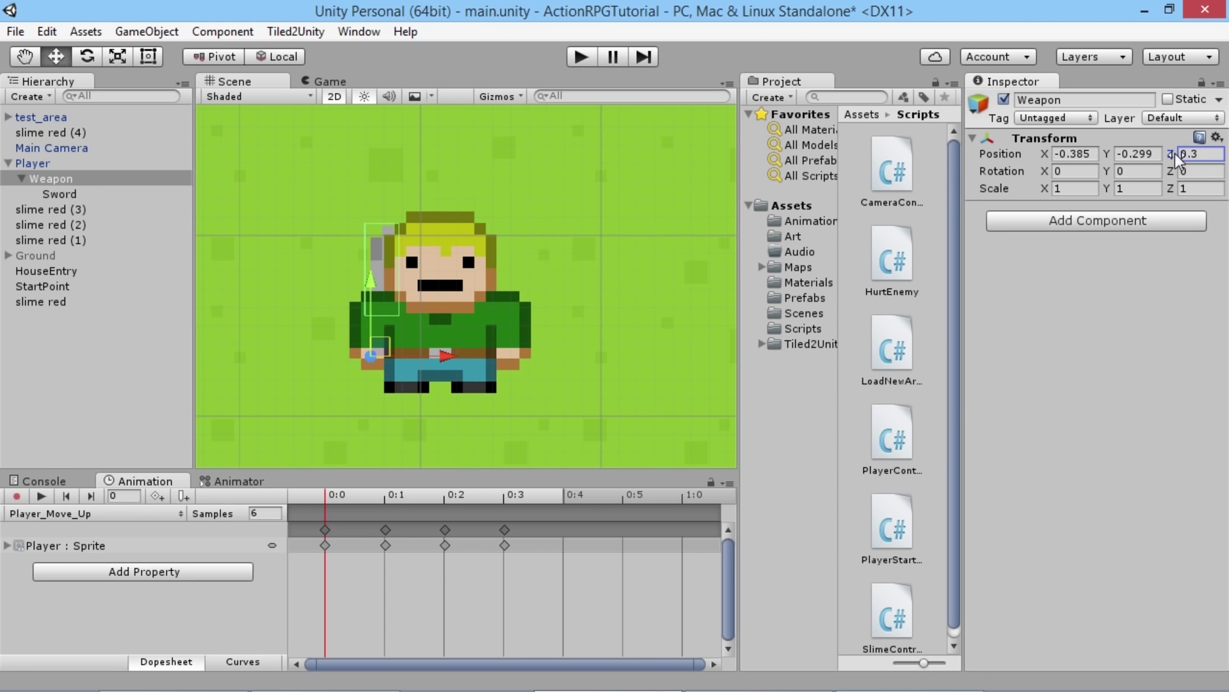
{"action": "left_click_drag", "start_coordinate": [1167, 153], "coordinate": [1147, 150]}
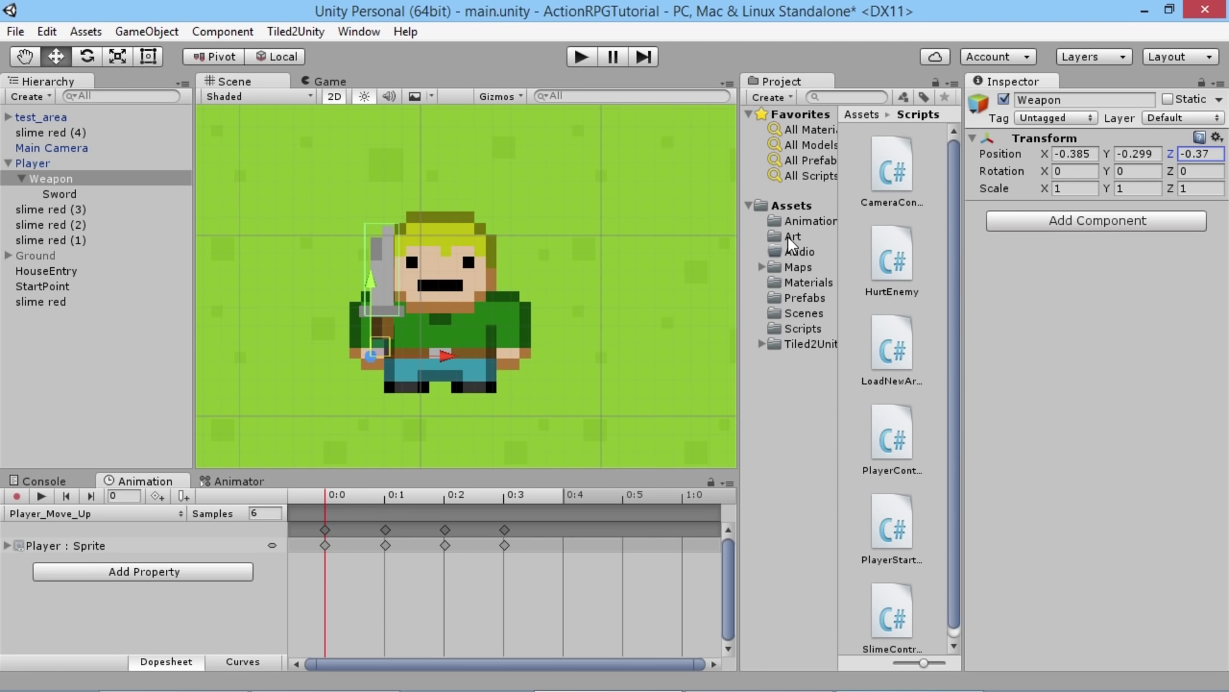
{"action": "left_click", "coordinate": [1192, 155]}
- Switch to the Player_Move_Down clip, start recording, and scrub its walk frames back to the first
{"action": "left_click", "coordinate": [126, 513]}
{"action": "left_click", "coordinate": [119, 332]}
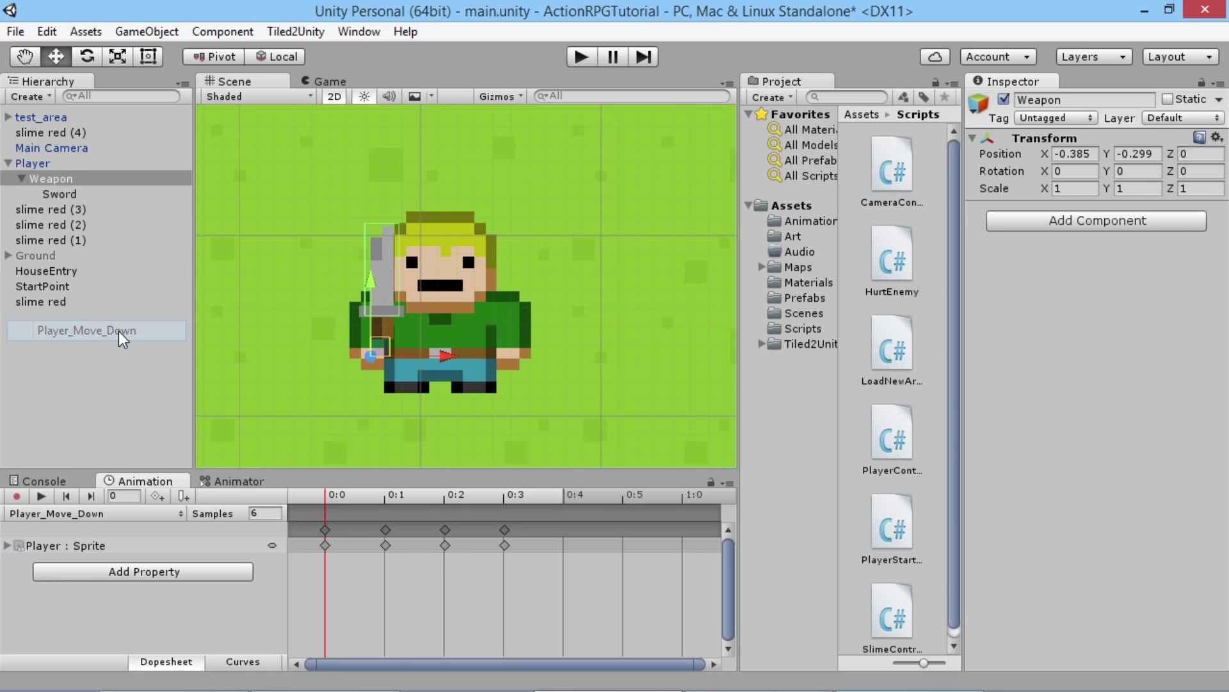
{"action": "left_click", "coordinate": [316, 495]}
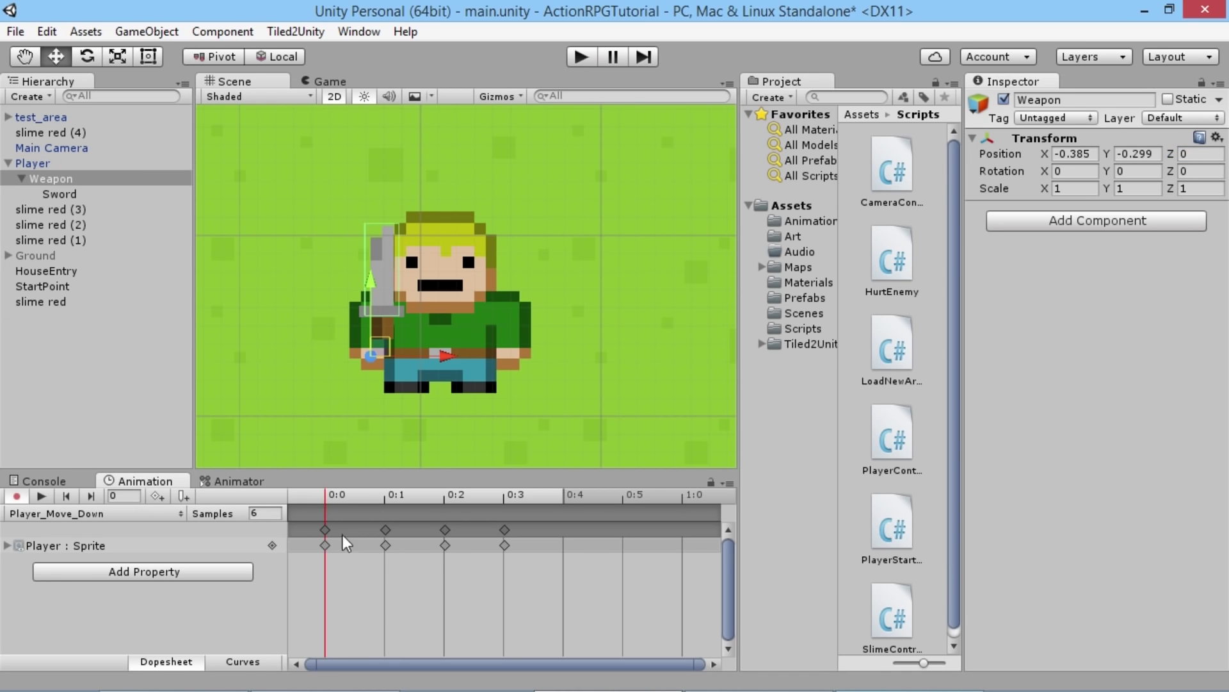
{"action": "left_click_drag", "start_coordinate": [348, 497], "coordinate": [316, 495]}
{"action": "left_click_drag", "start_coordinate": [320, 493], "coordinate": [349, 494]}
- Key the Weapon at position -0.433, -0.465 with Z rotation 180
{"action": "left_click_drag", "start_coordinate": [380, 345], "coordinate": [372, 374]}
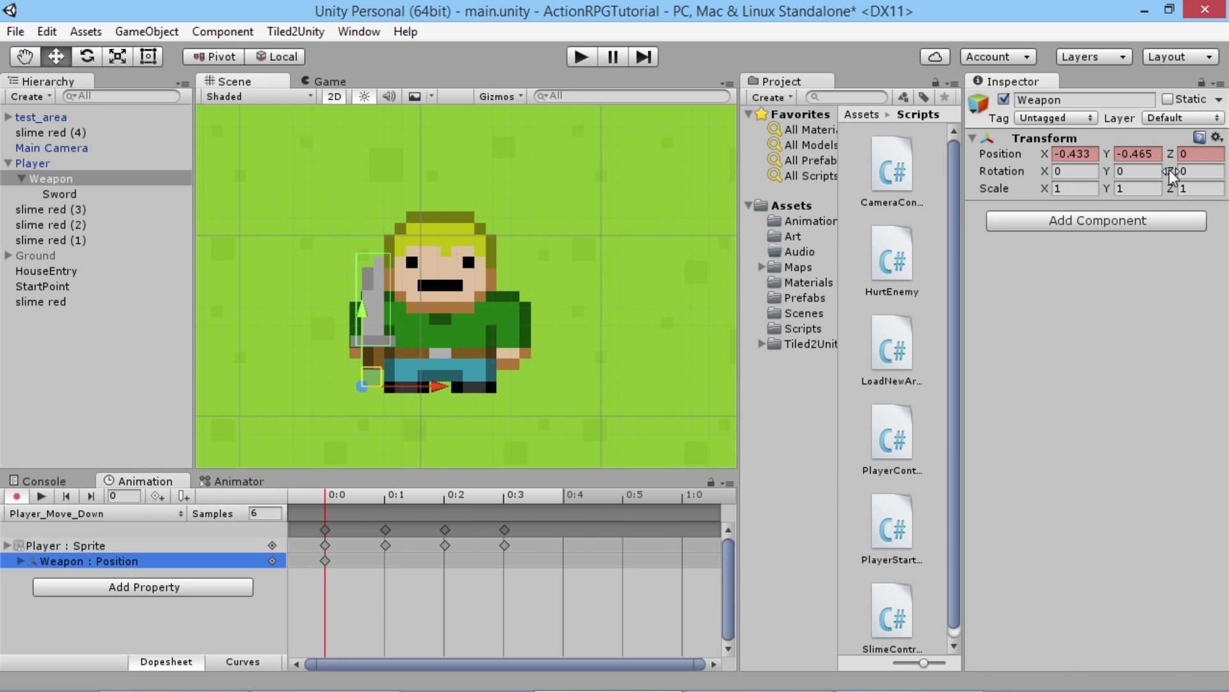
{"action": "left_click", "coordinate": [1172, 170]}
{"action": "left_click_drag", "start_coordinate": [1173, 170], "coordinate": [144, 200]}
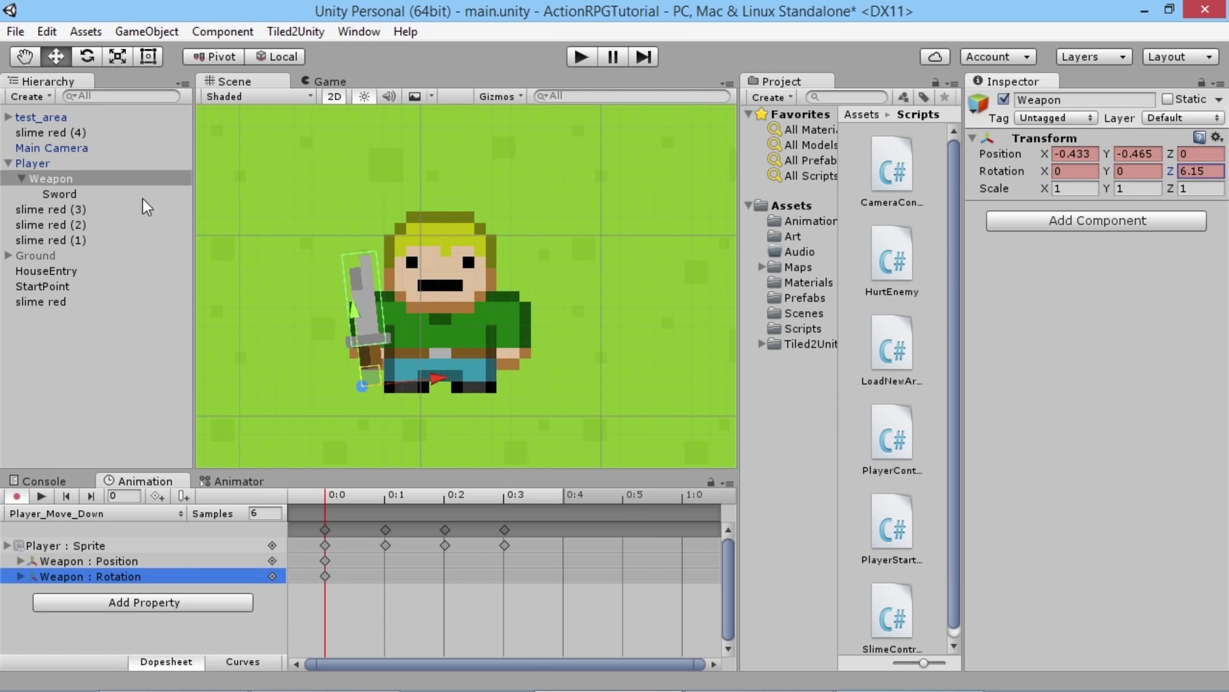
{"action": "double_click", "coordinate": [1195, 171]}
{"action": "type", "text": "180"}
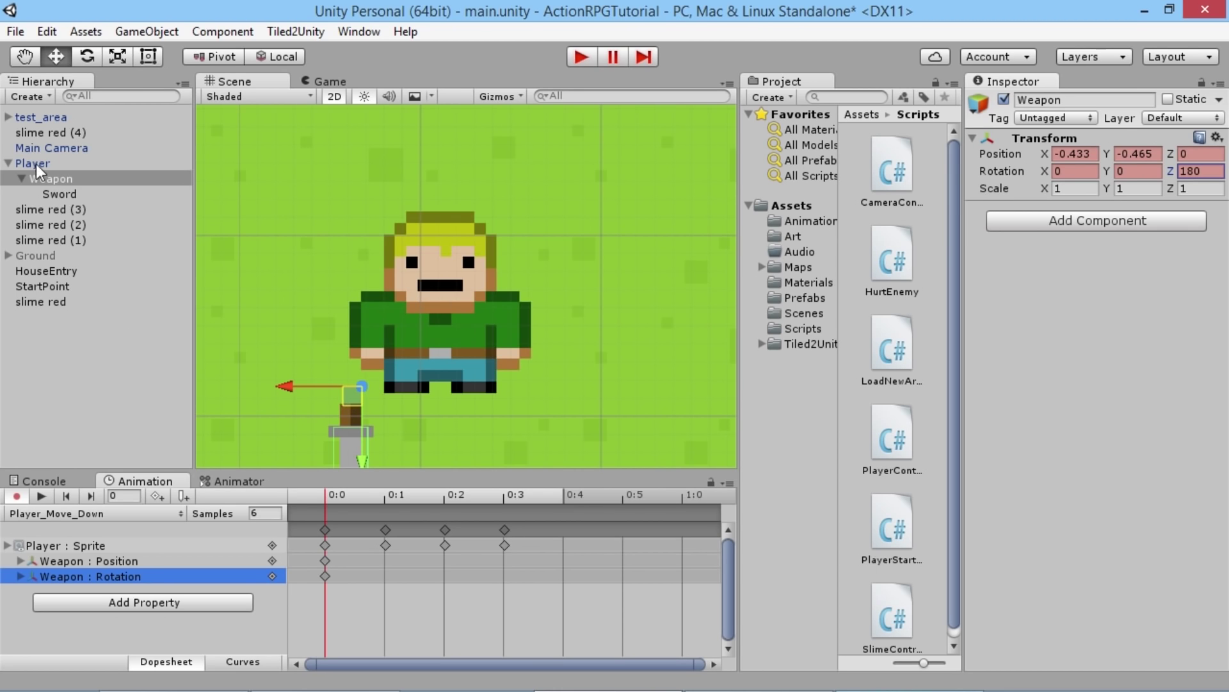
- Compare the Sword and Weapon settings in the Inspector, ending on Weapon
{"action": "left_click", "coordinate": [63, 194]}
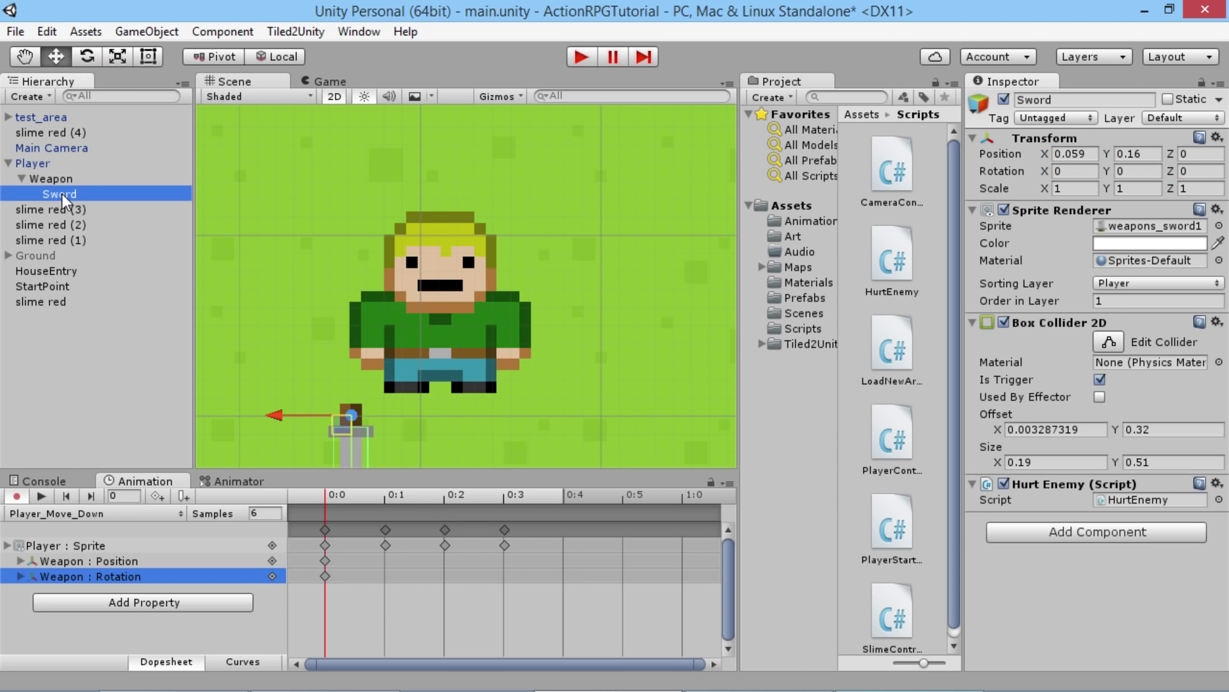
{"action": "left_click", "coordinate": [59, 183]}
{"action": "left_click", "coordinate": [64, 194]}
{"action": "left_click", "coordinate": [66, 179]}
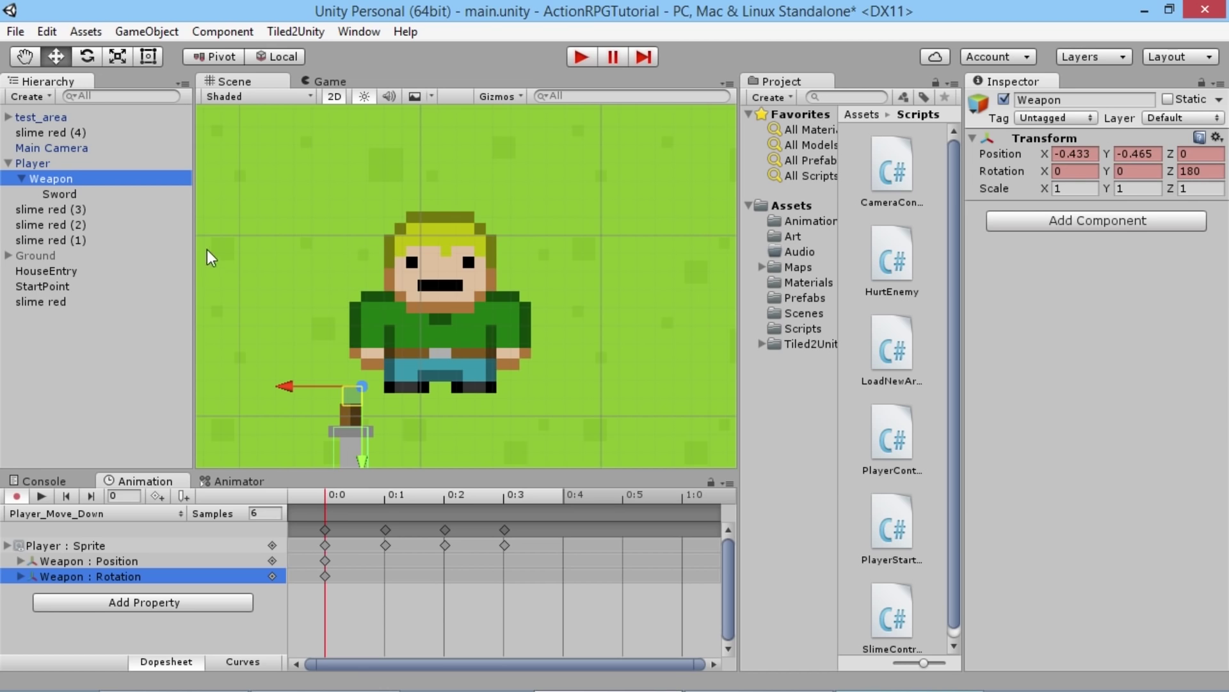
- Stop recording and delete the Weapon's position and rotation keys at frame 0
{"action": "left_click", "coordinate": [24, 496]}
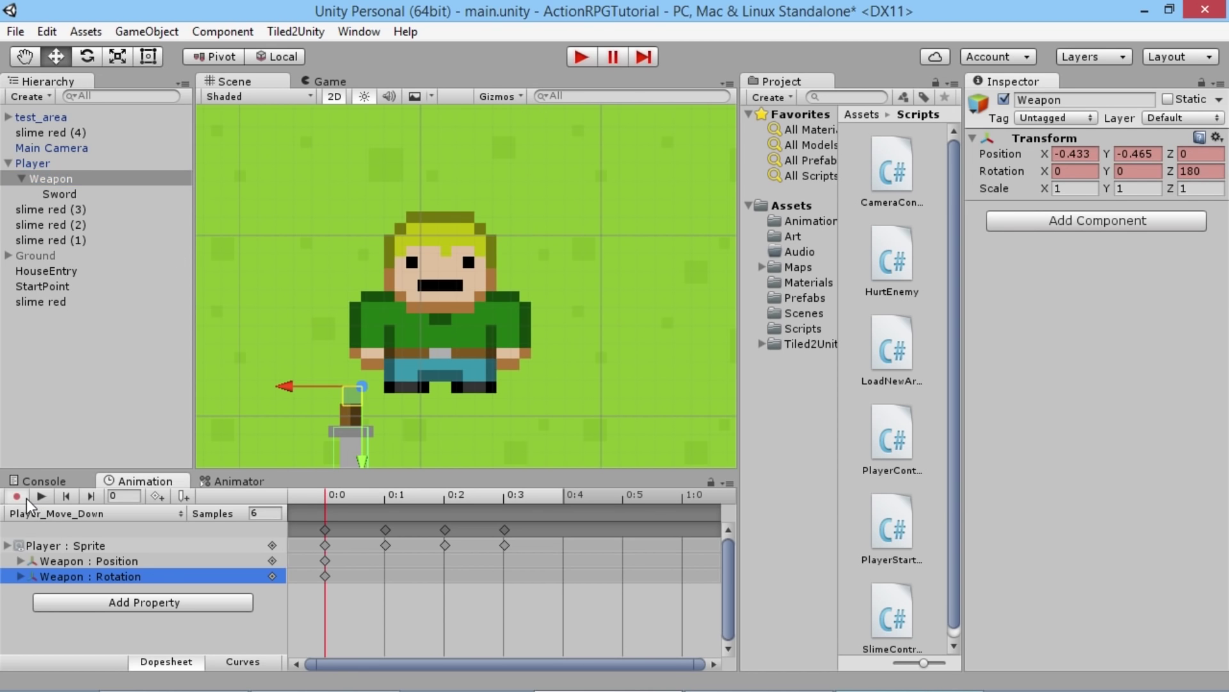
{"action": "left_click_drag", "start_coordinate": [329, 579], "coordinate": [316, 561]}
{"action": "right_click", "coordinate": [323, 562]}
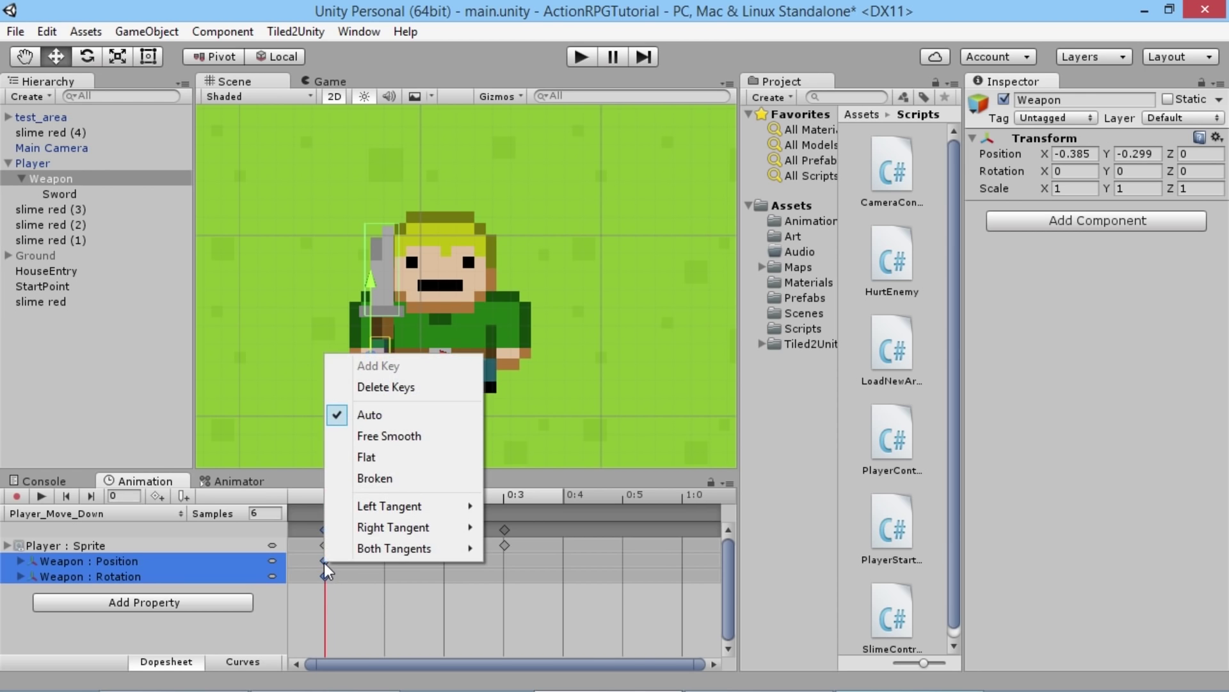
{"action": "left_click", "coordinate": [378, 388]}
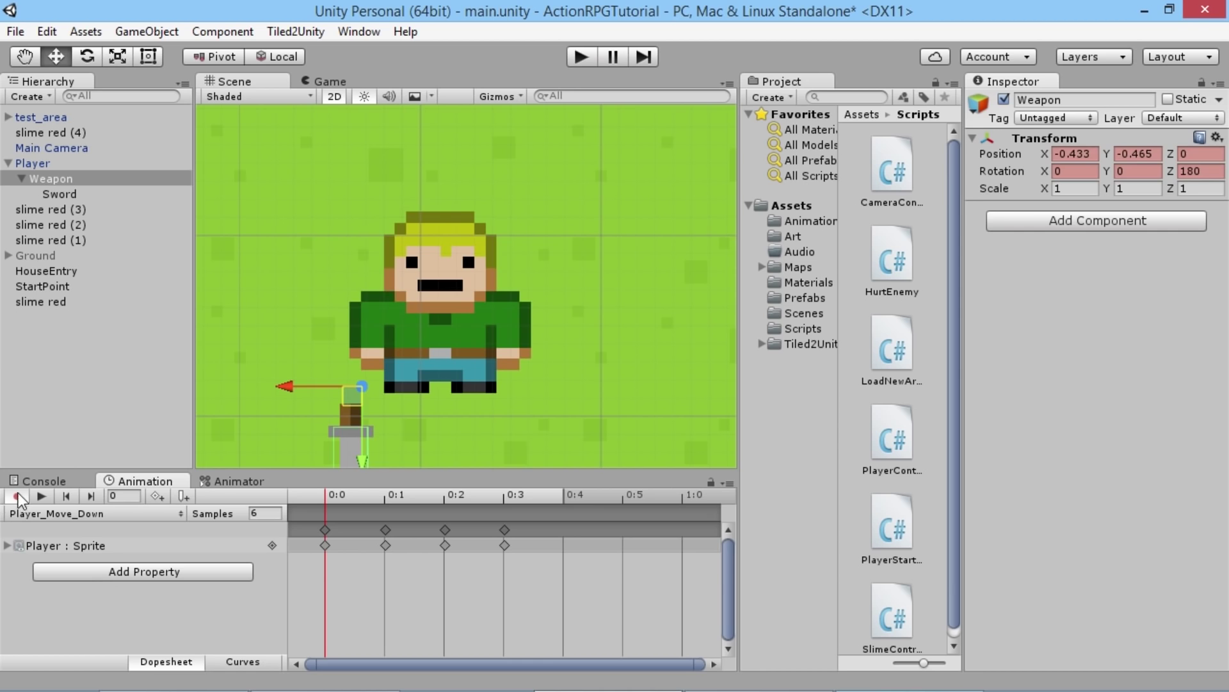
- Nudge the Weapon onto the player's hand, then select the Sword
{"action": "mouse_move", "coordinate": [380, 346]}
{"action": "left_mouse_down"}
{"action": "mouse_move", "coordinate": [399, 345]}
{"action": "mouse_move", "coordinate": [368, 356]}
{"action": "mouse_move", "coordinate": [391, 349]}
{"action": "left_mouse_up"}
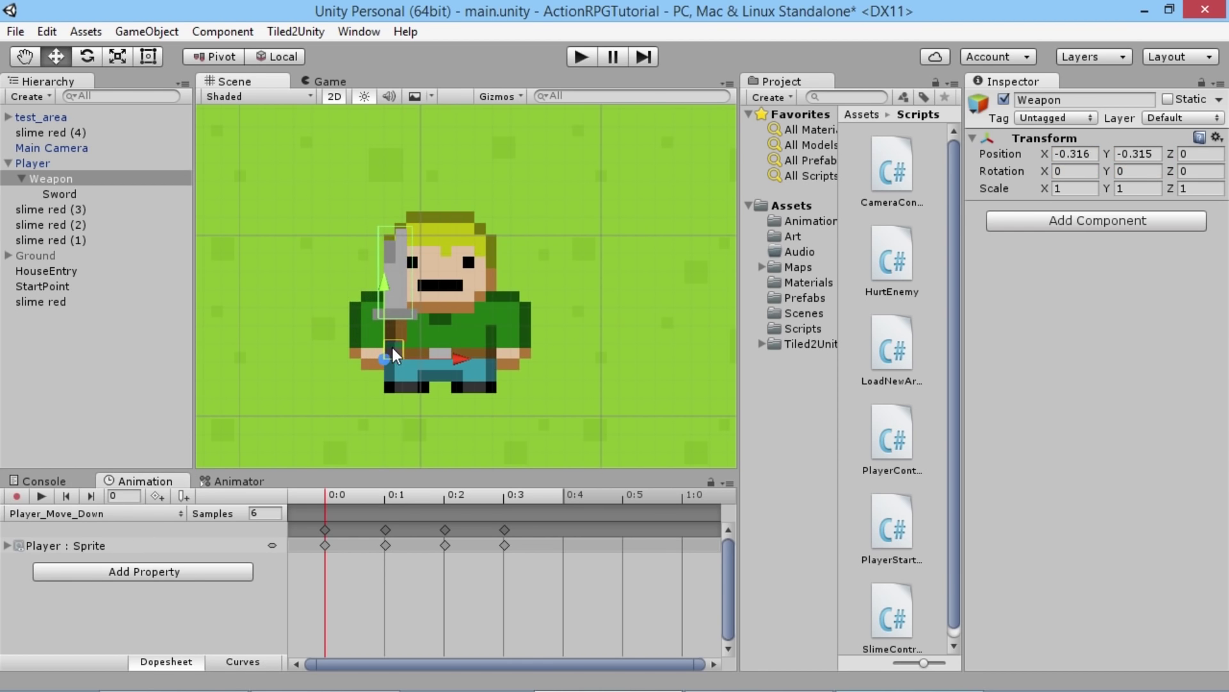
{"action": "left_click", "coordinate": [63, 193]}
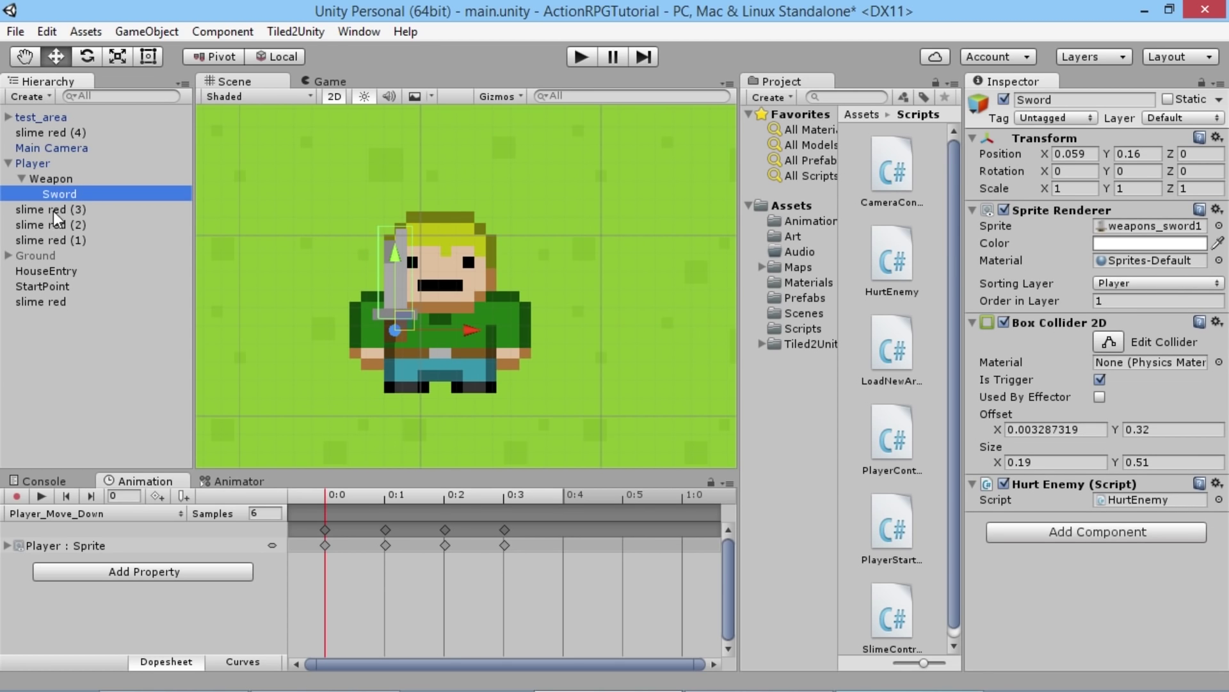
{"action": "left_click", "coordinate": [50, 180]}
{"action": "left_click", "coordinate": [59, 192]}
- Set the Sword's local Position X and Y to 0
{"action": "left_click", "coordinate": [1081, 155]}
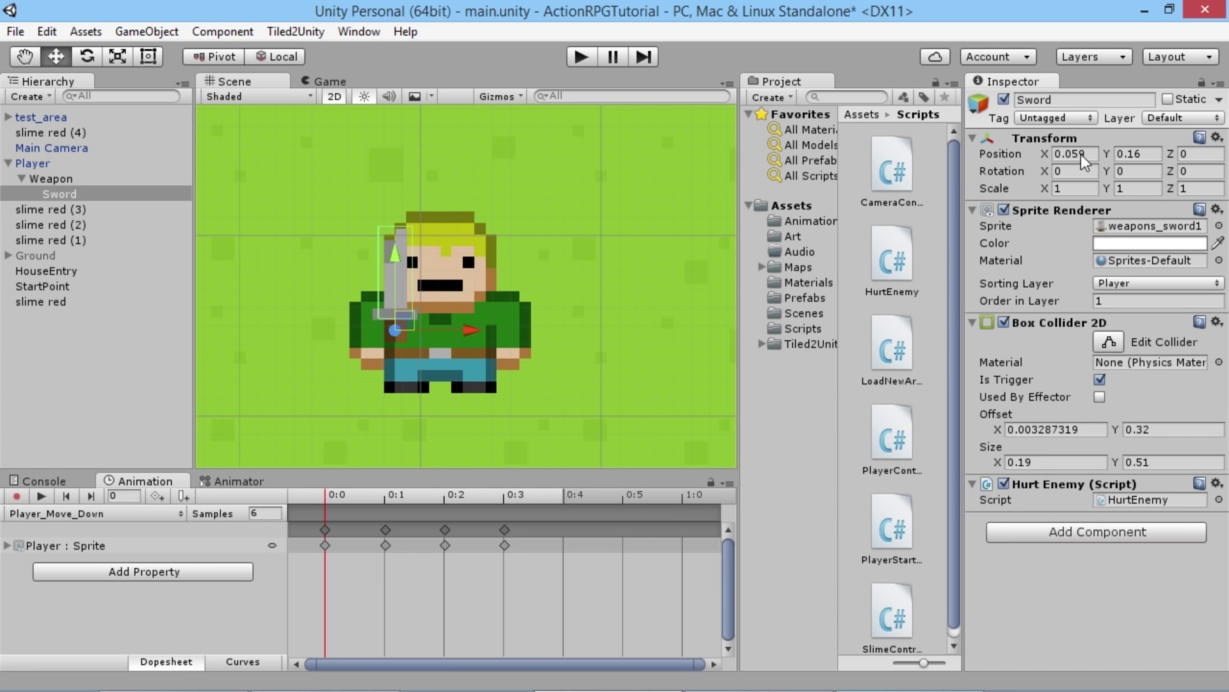
{"action": "type", "text": "0"}
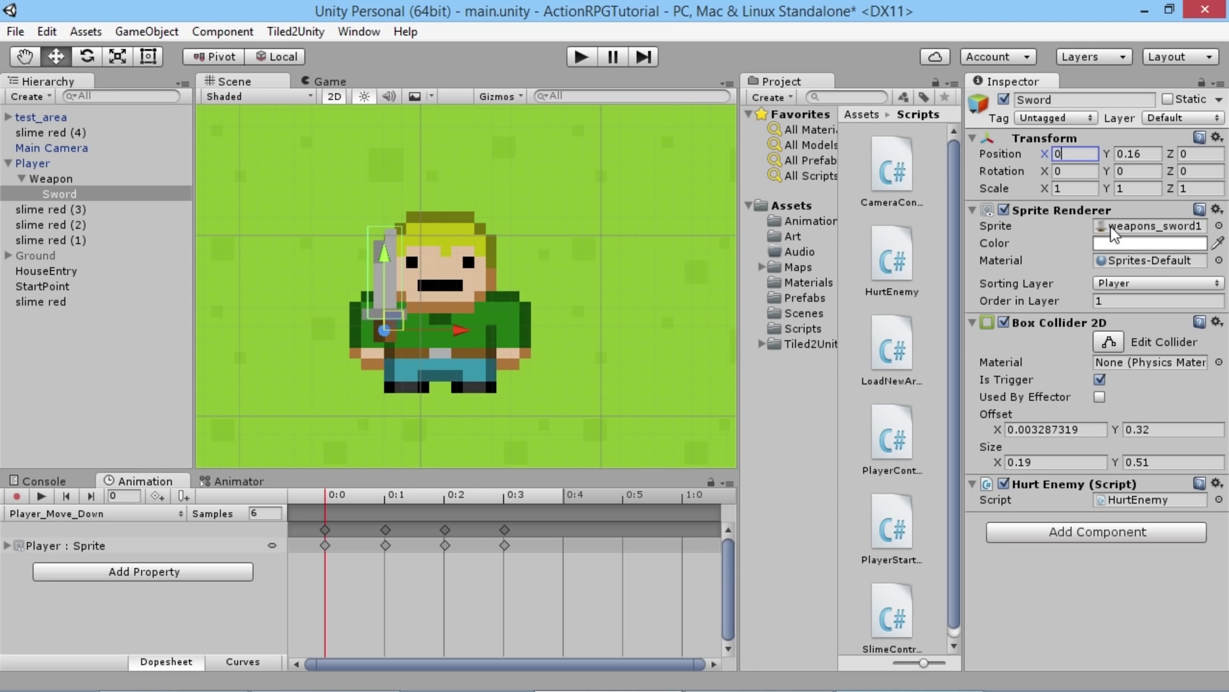
{"action": "key", "text": "Tab"}
{"action": "type", "text": "0"}
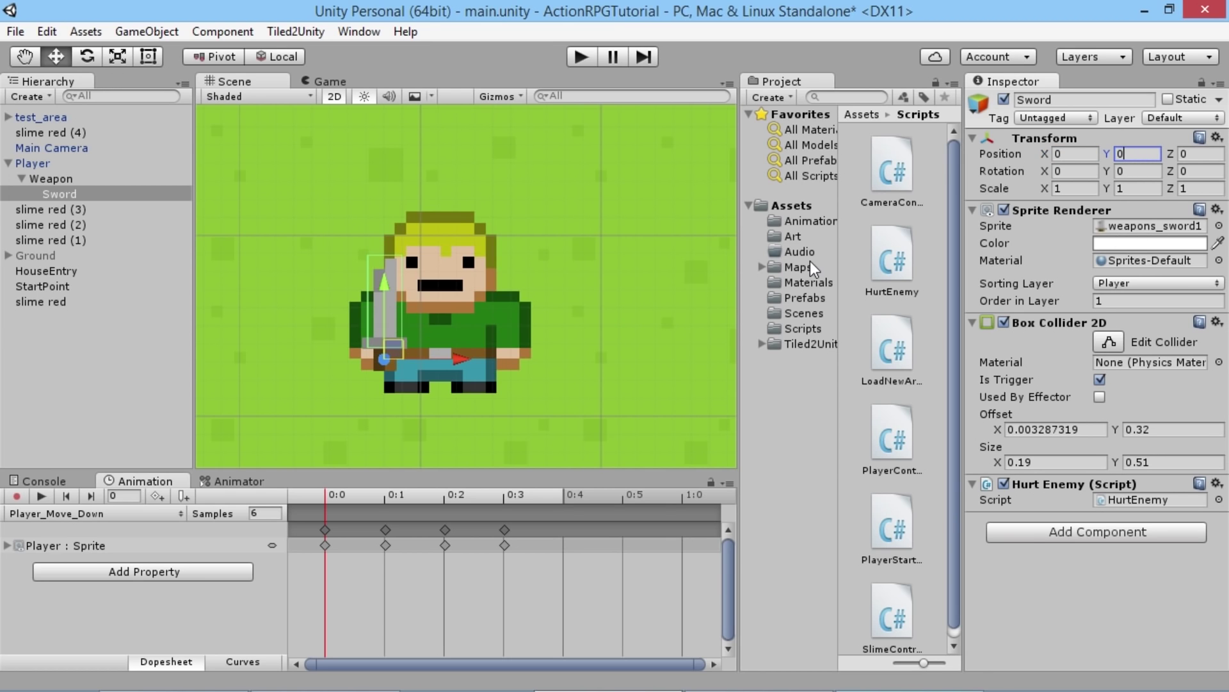